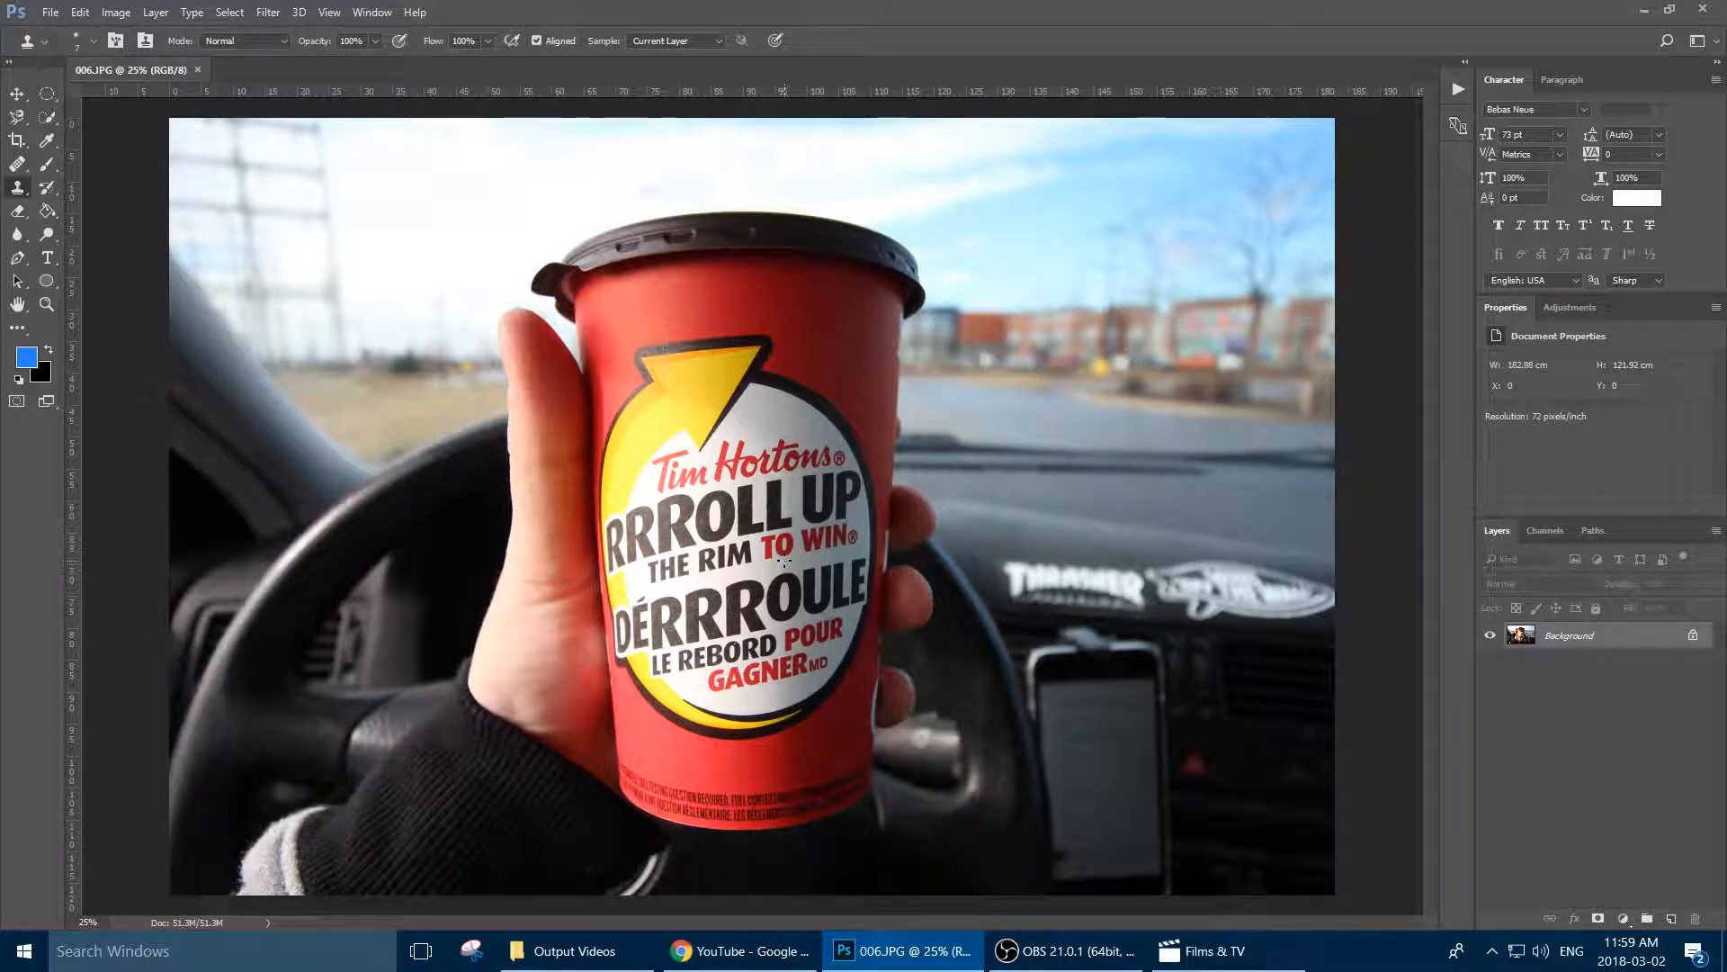
- Check the photo's pixel dimensions in the Image Size dialog without changing them
{"action": "left_click", "coordinate": [107, 13]}
{"action": "left_click", "coordinate": [149, 164]}
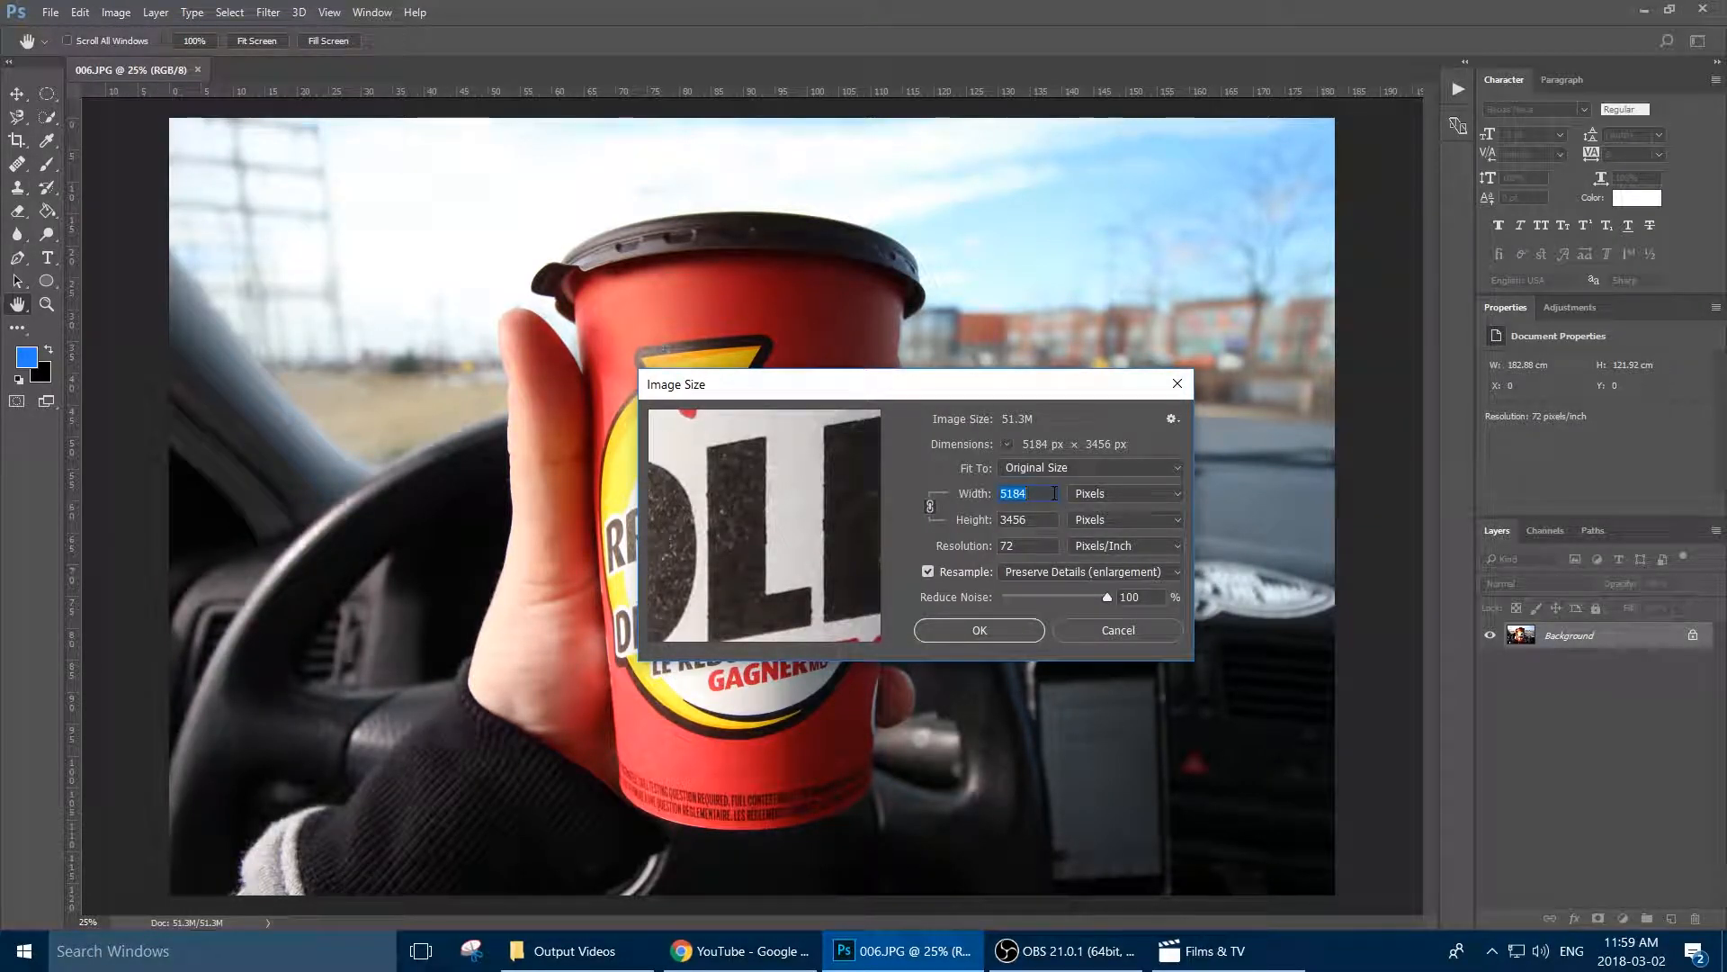
{"action": "left_click", "coordinate": [1078, 630]}
{"action": "key", "text": "s"}
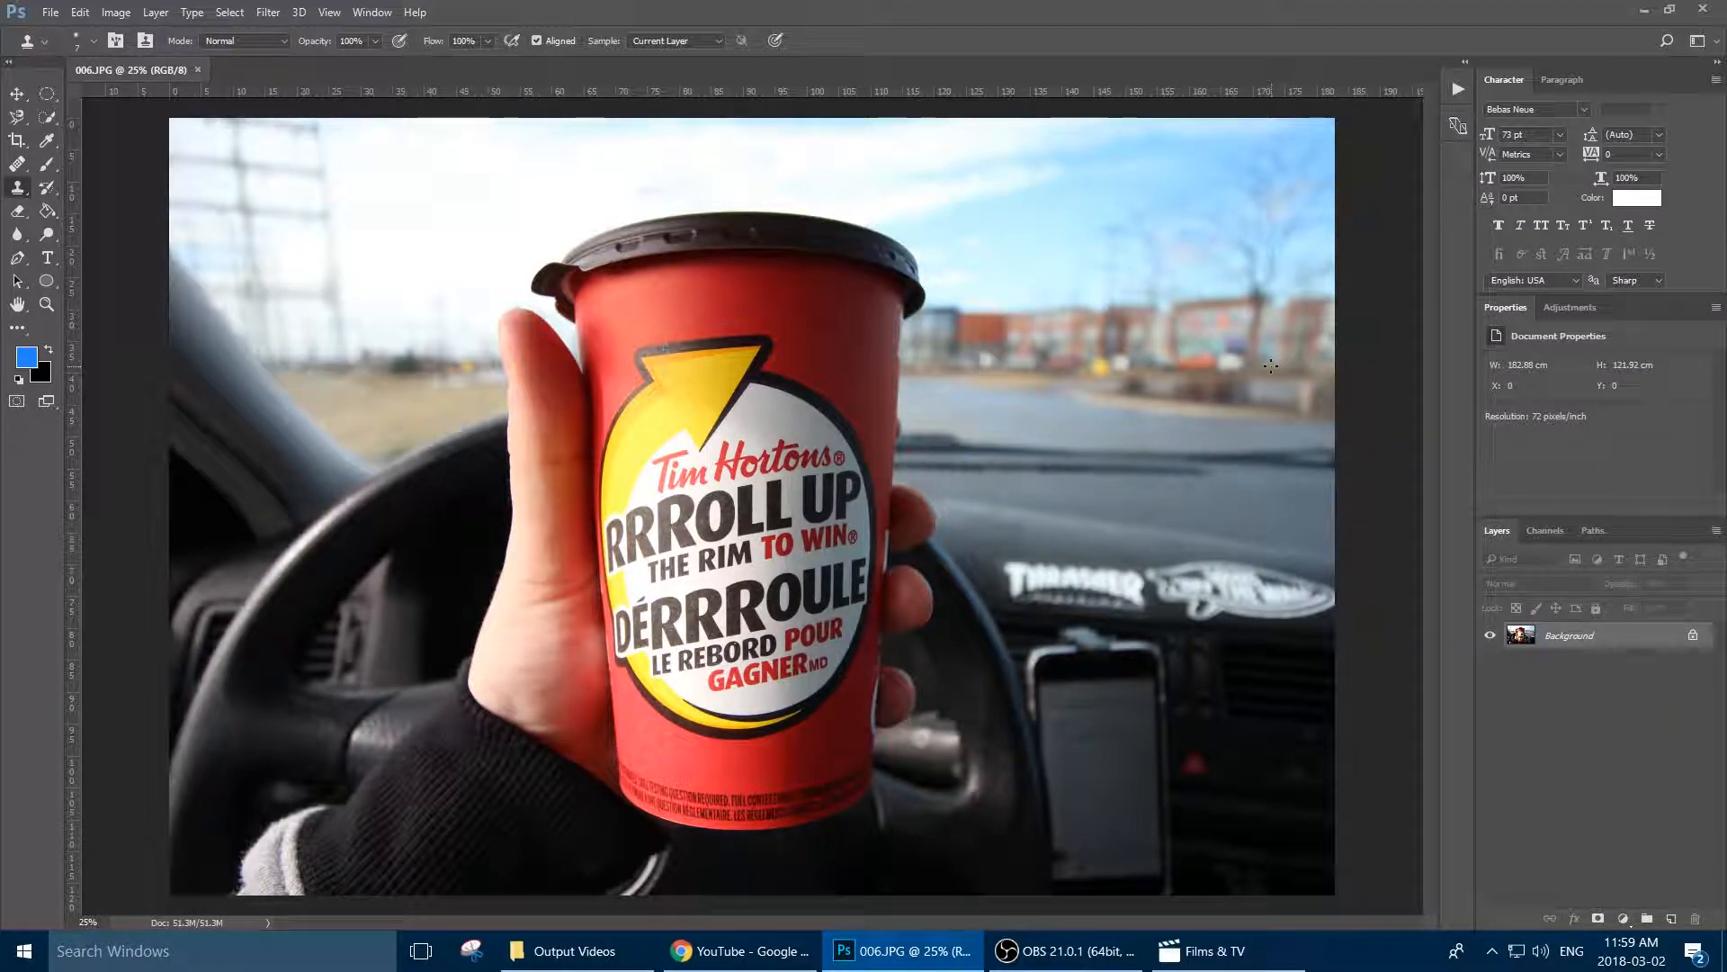
- Create a new action named Instagram Resize in the Default Actions set and start recording it
{"action": "left_click", "coordinate": [1455, 91]}
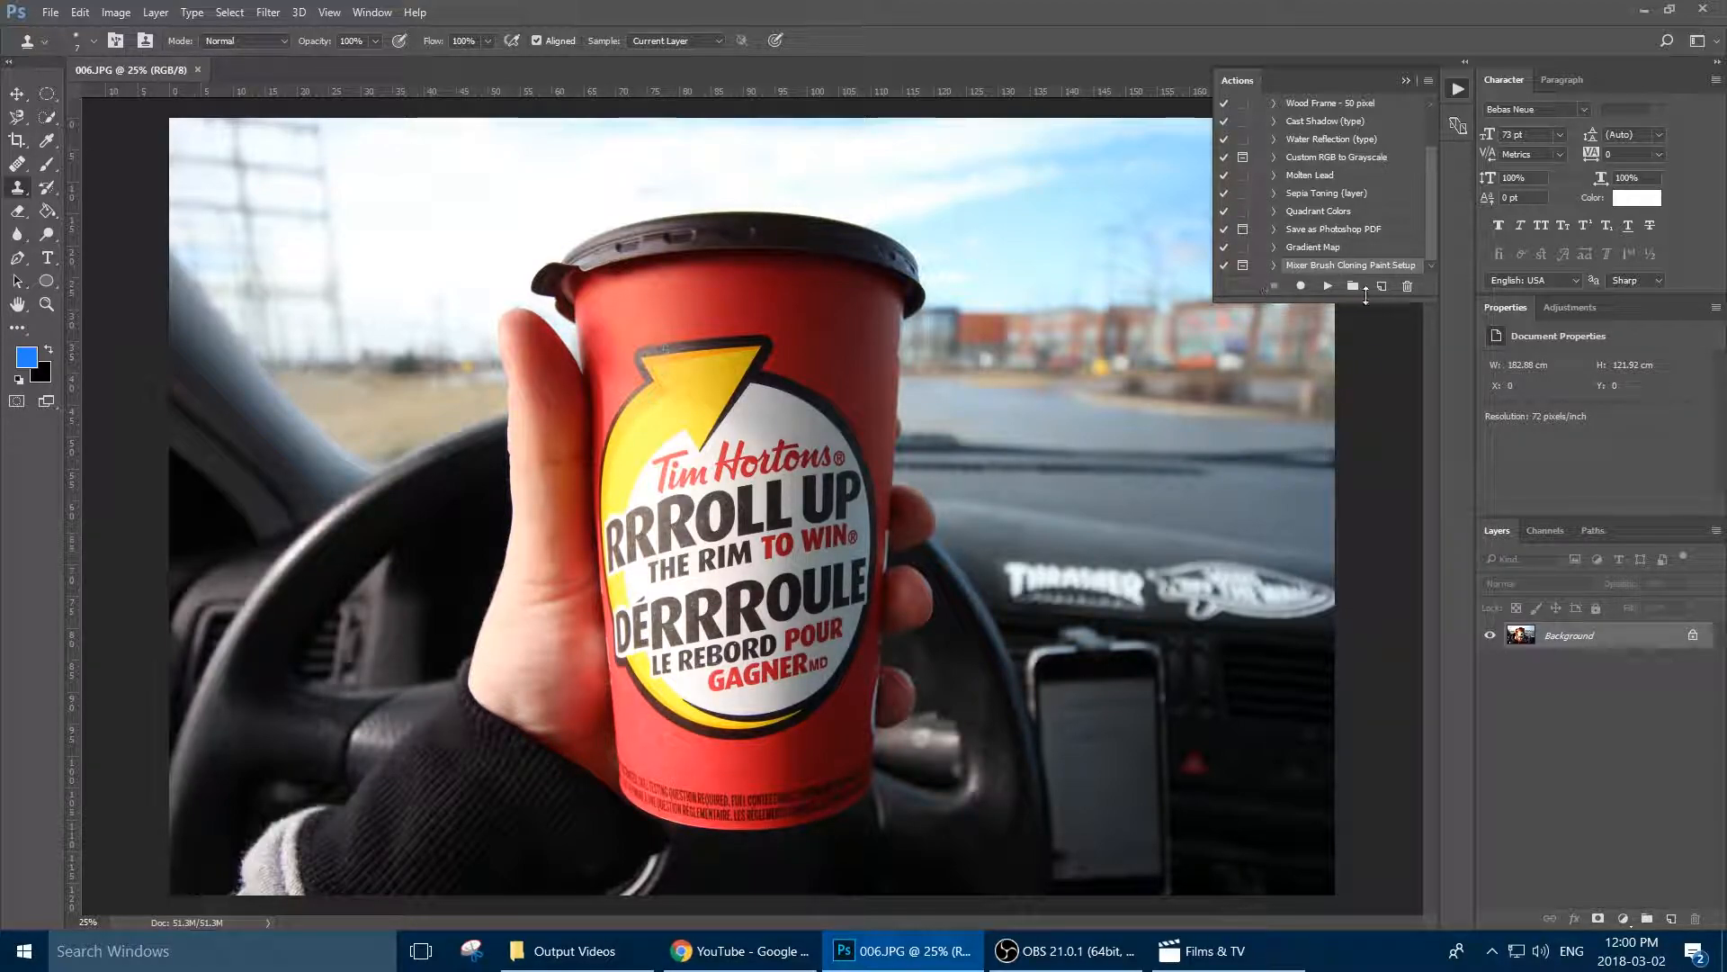
{"action": "left_click", "coordinate": [1458, 88]}
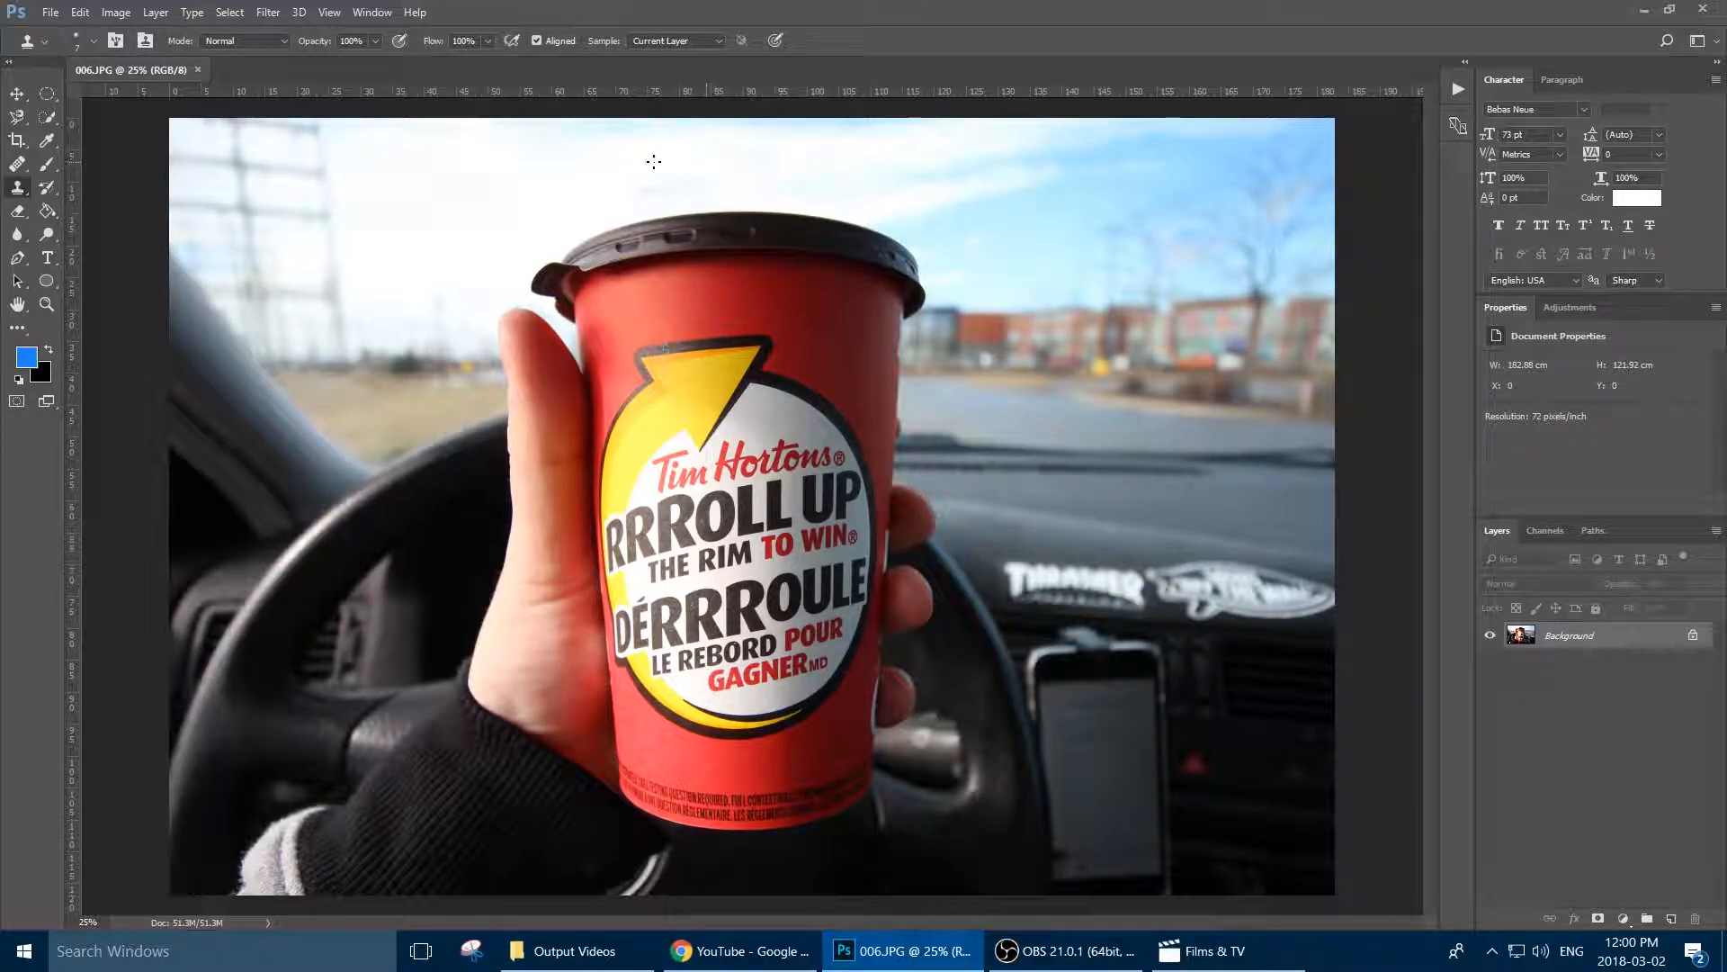
{"action": "left_click", "coordinate": [377, 14]}
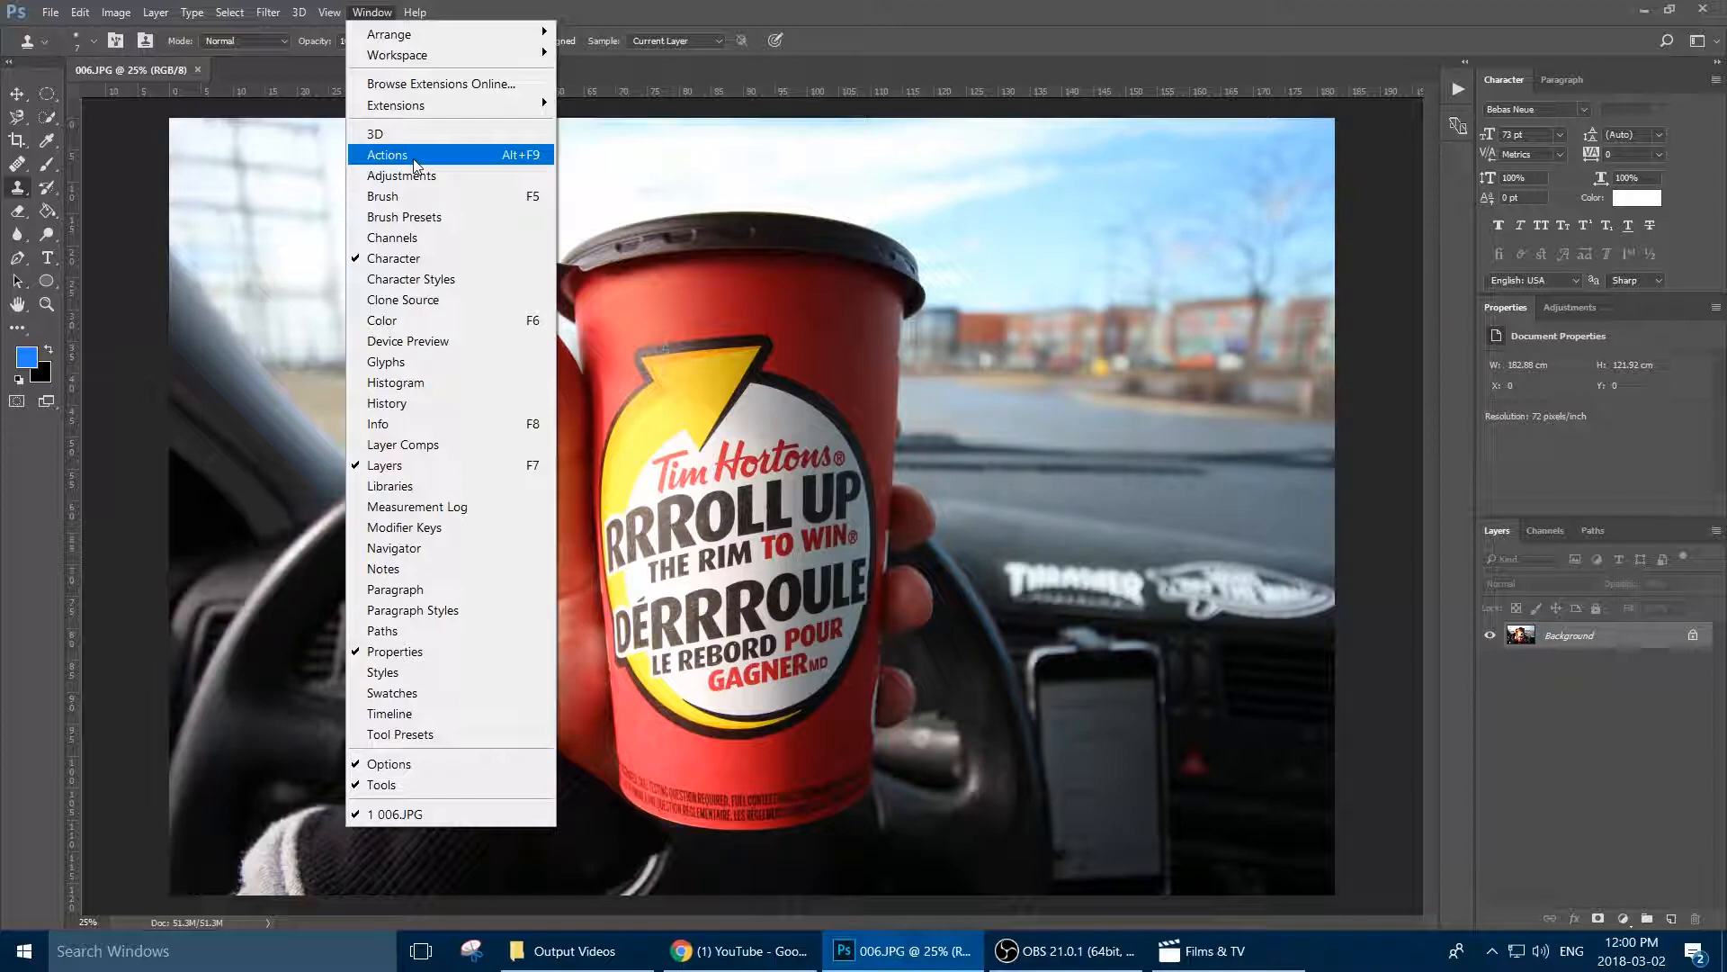
{"action": "left_click", "coordinate": [416, 161]}
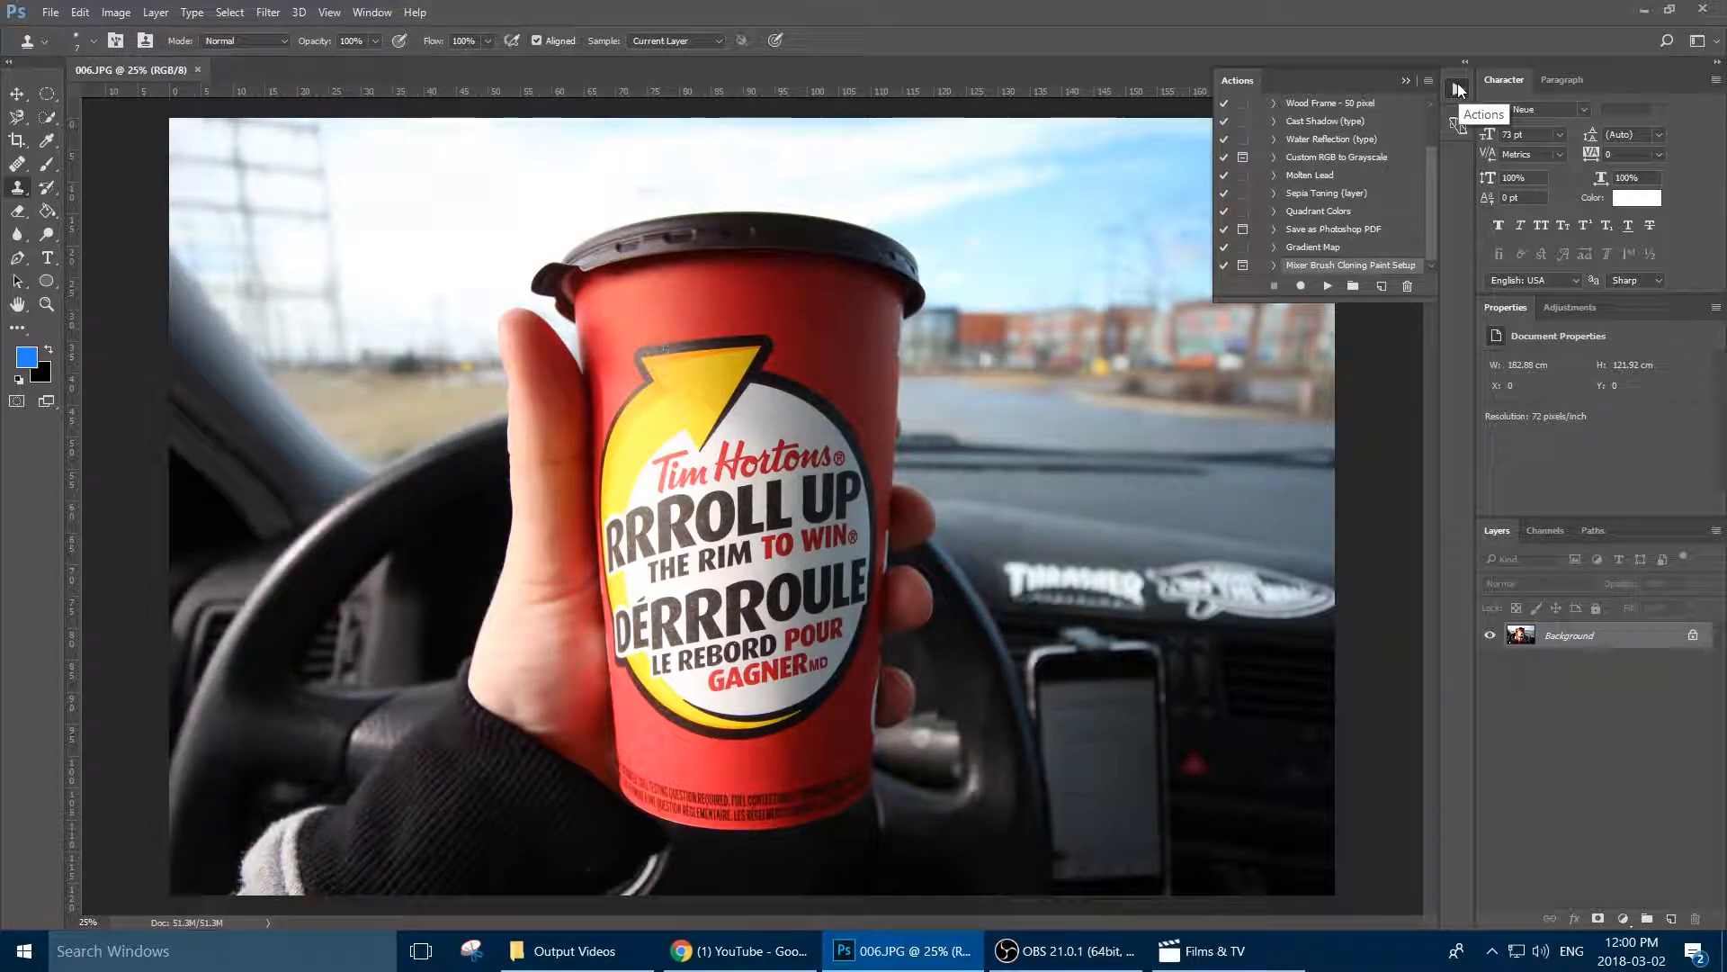
{"action": "left_click", "coordinate": [1382, 286]}
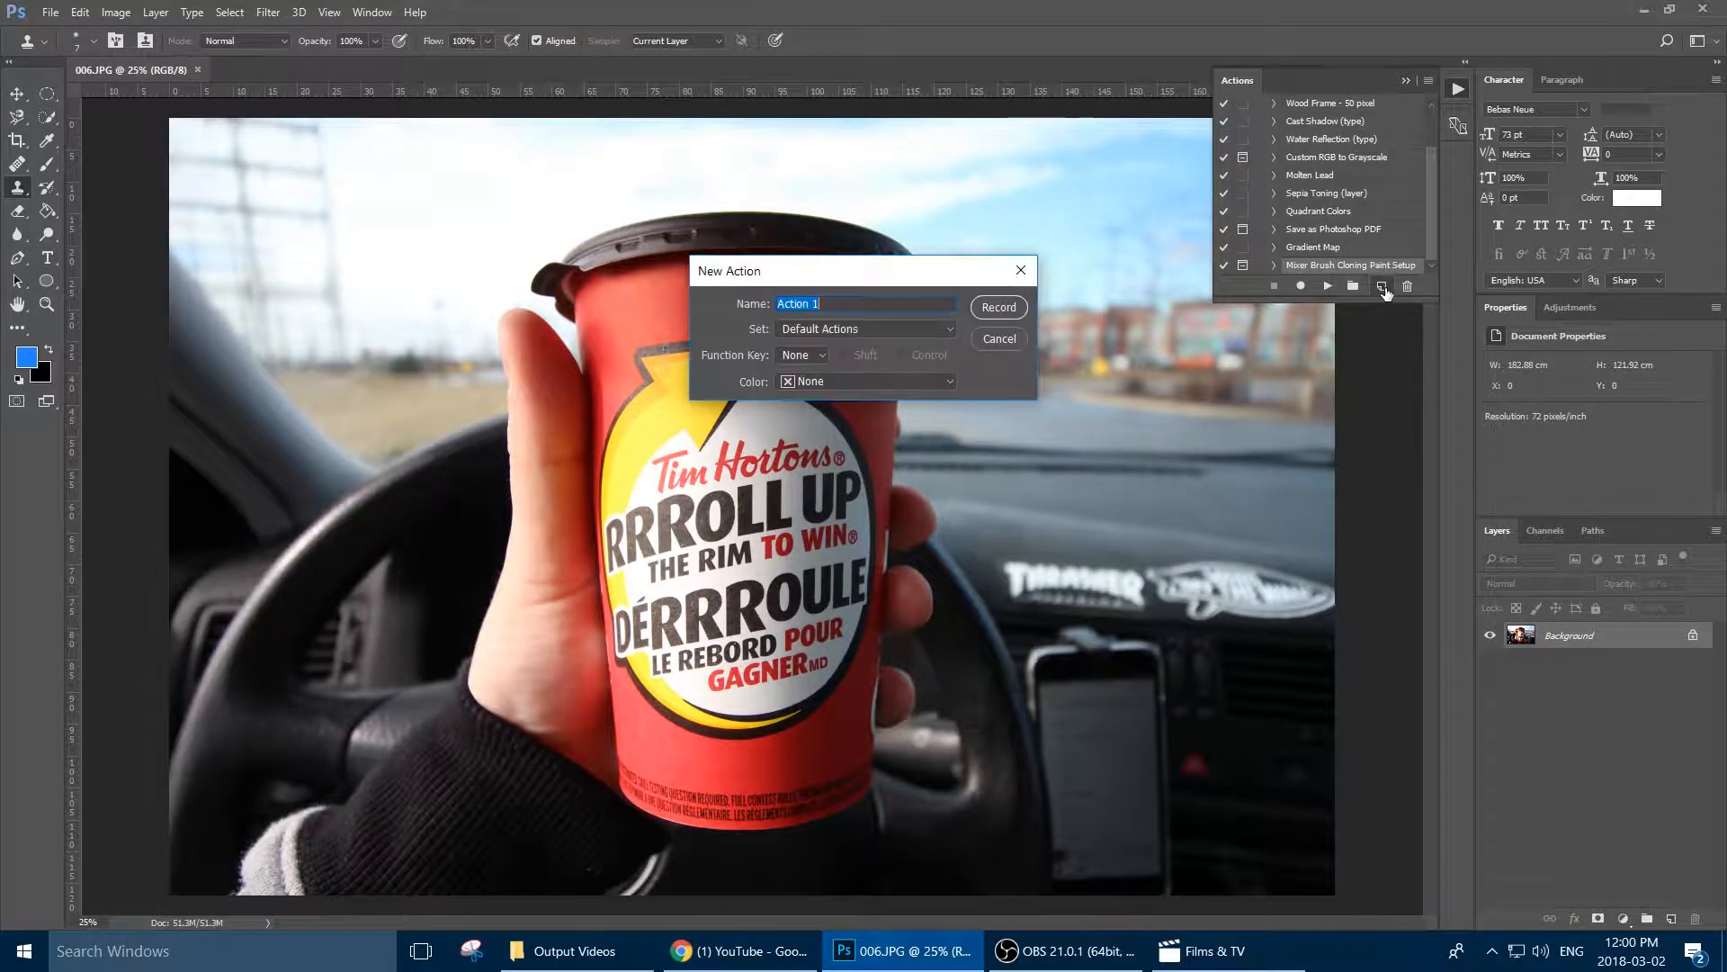
{"action": "type", "text": "I"}
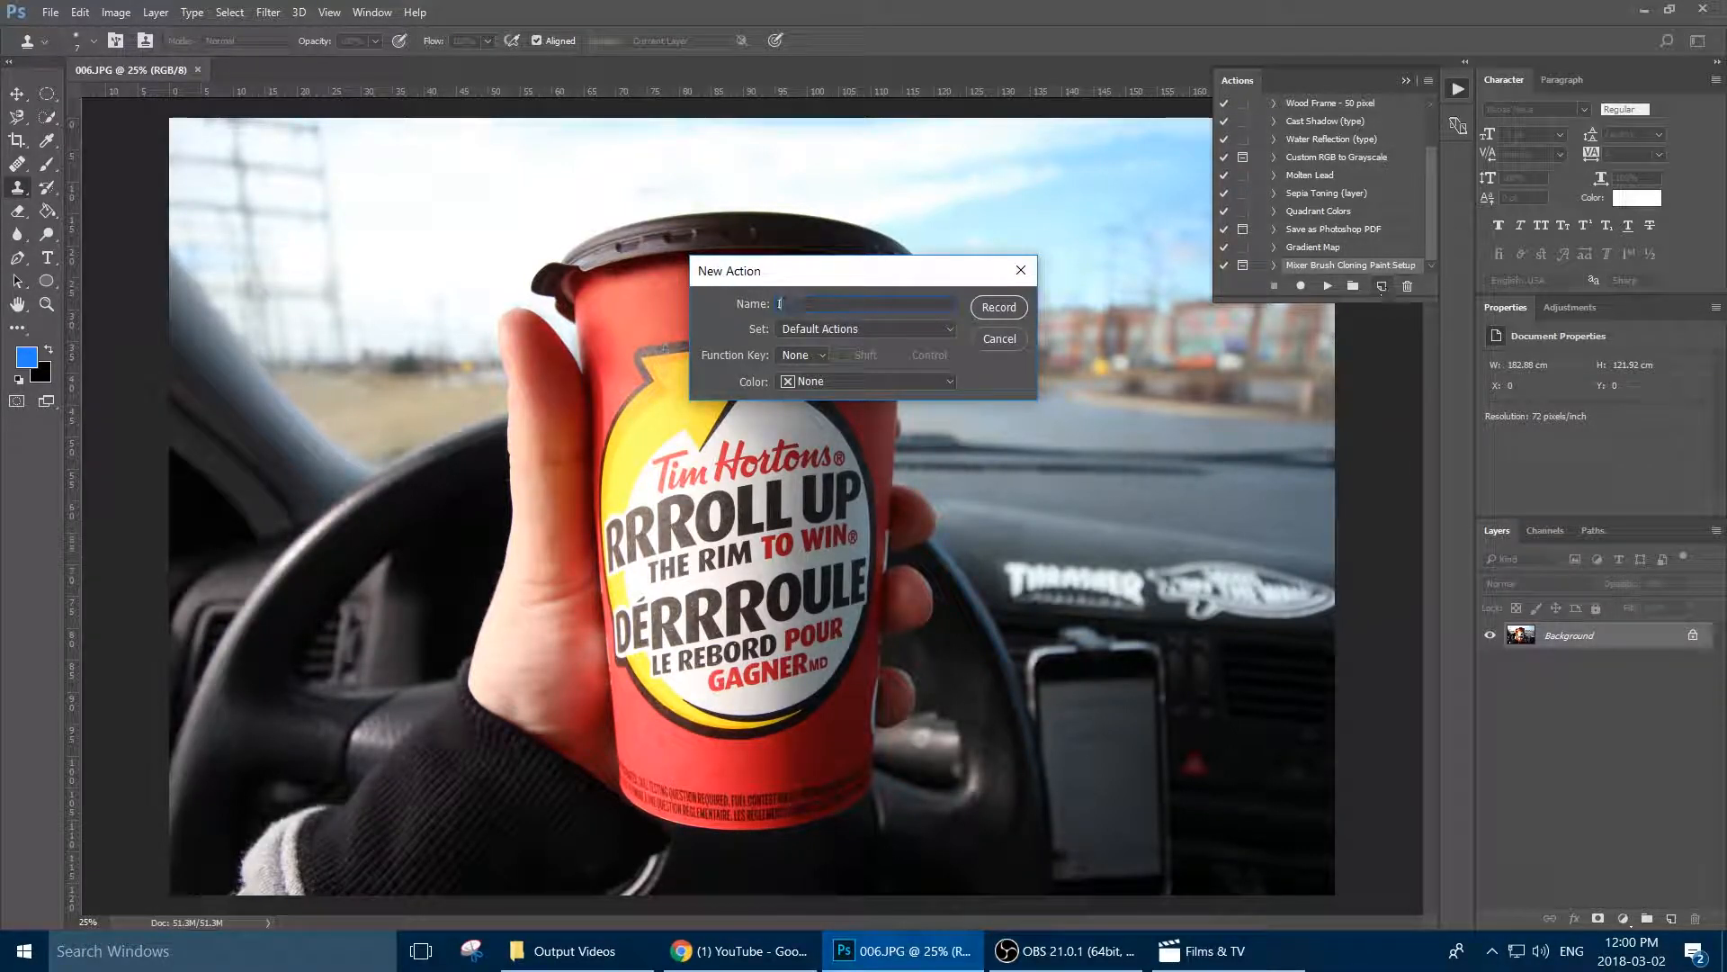
{"action": "type", "text": "nstagram Resize"}
{"action": "left_click", "coordinate": [1008, 309]}
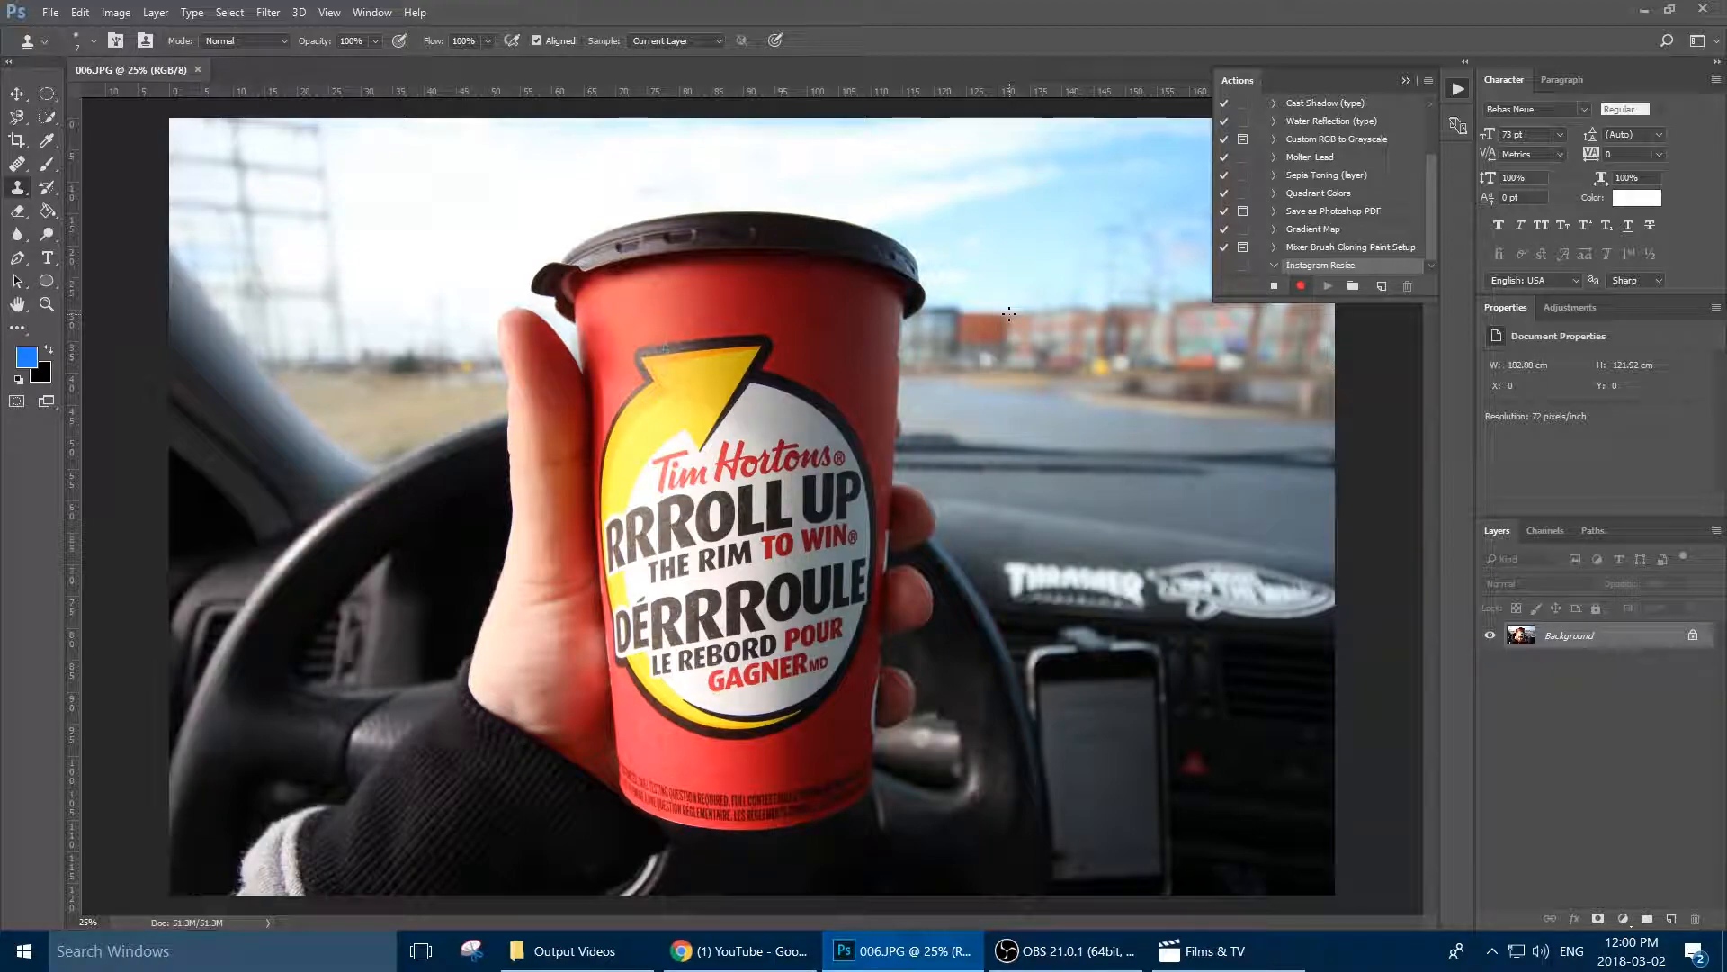
- Resize the image to a width of 1080 pixels with proportions kept
{"action": "left_click", "coordinate": [126, 13]}
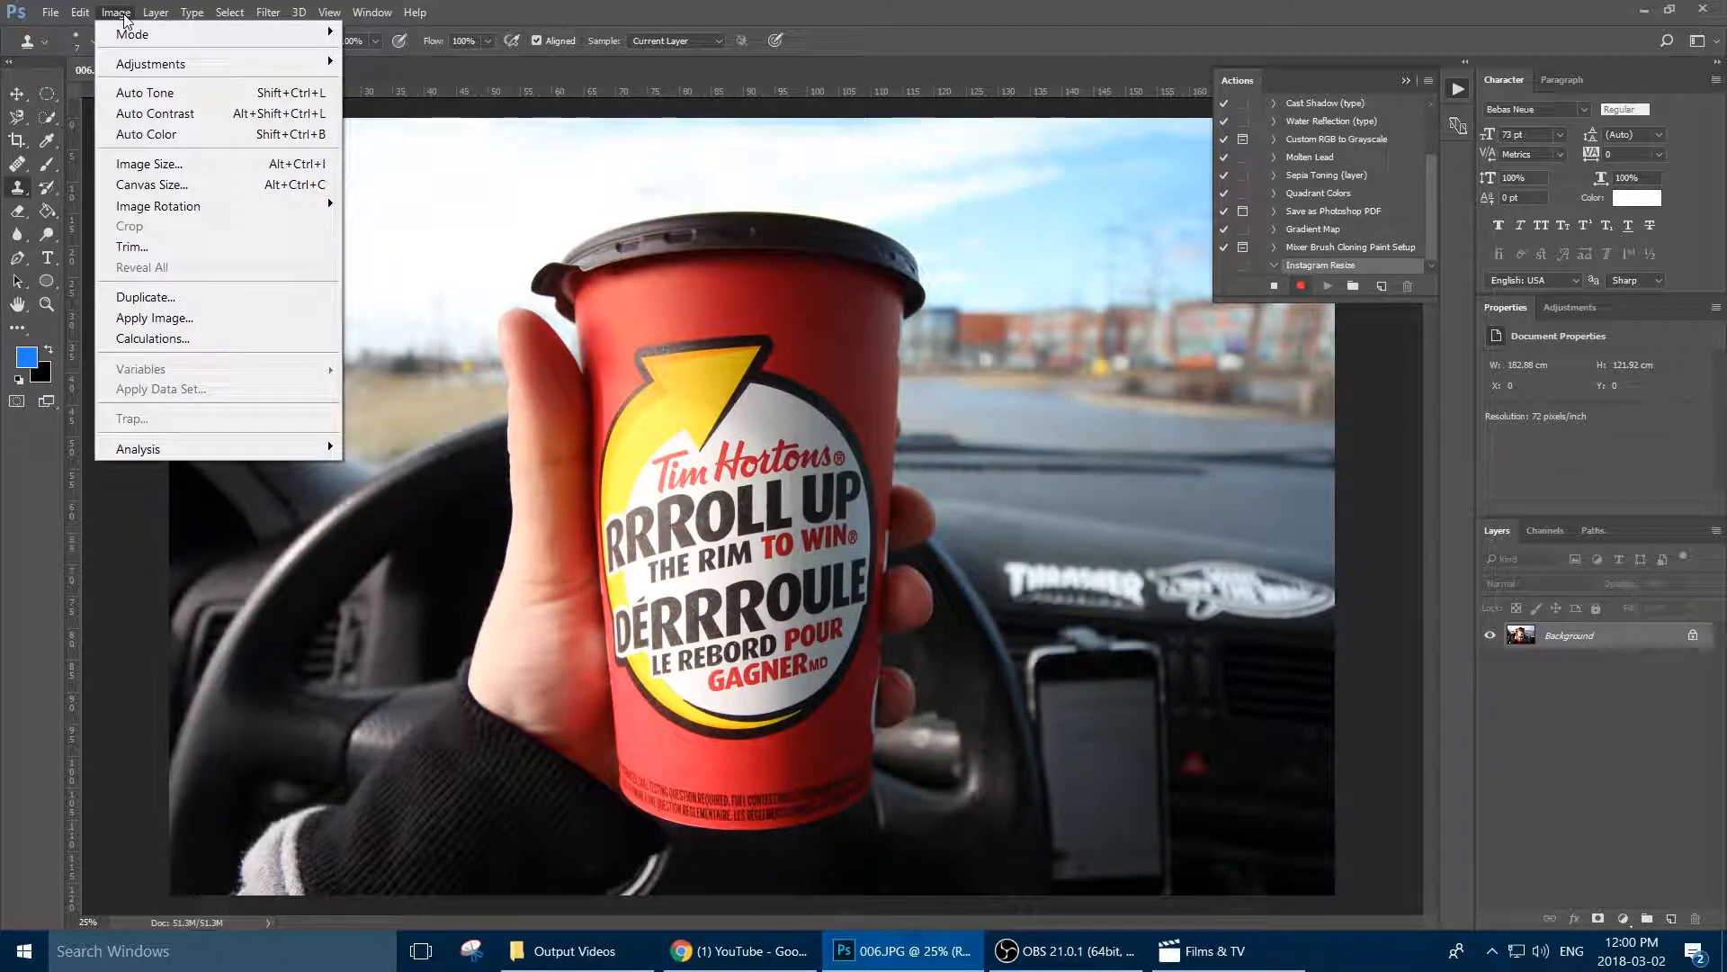
{"action": "left_click", "coordinate": [175, 168]}
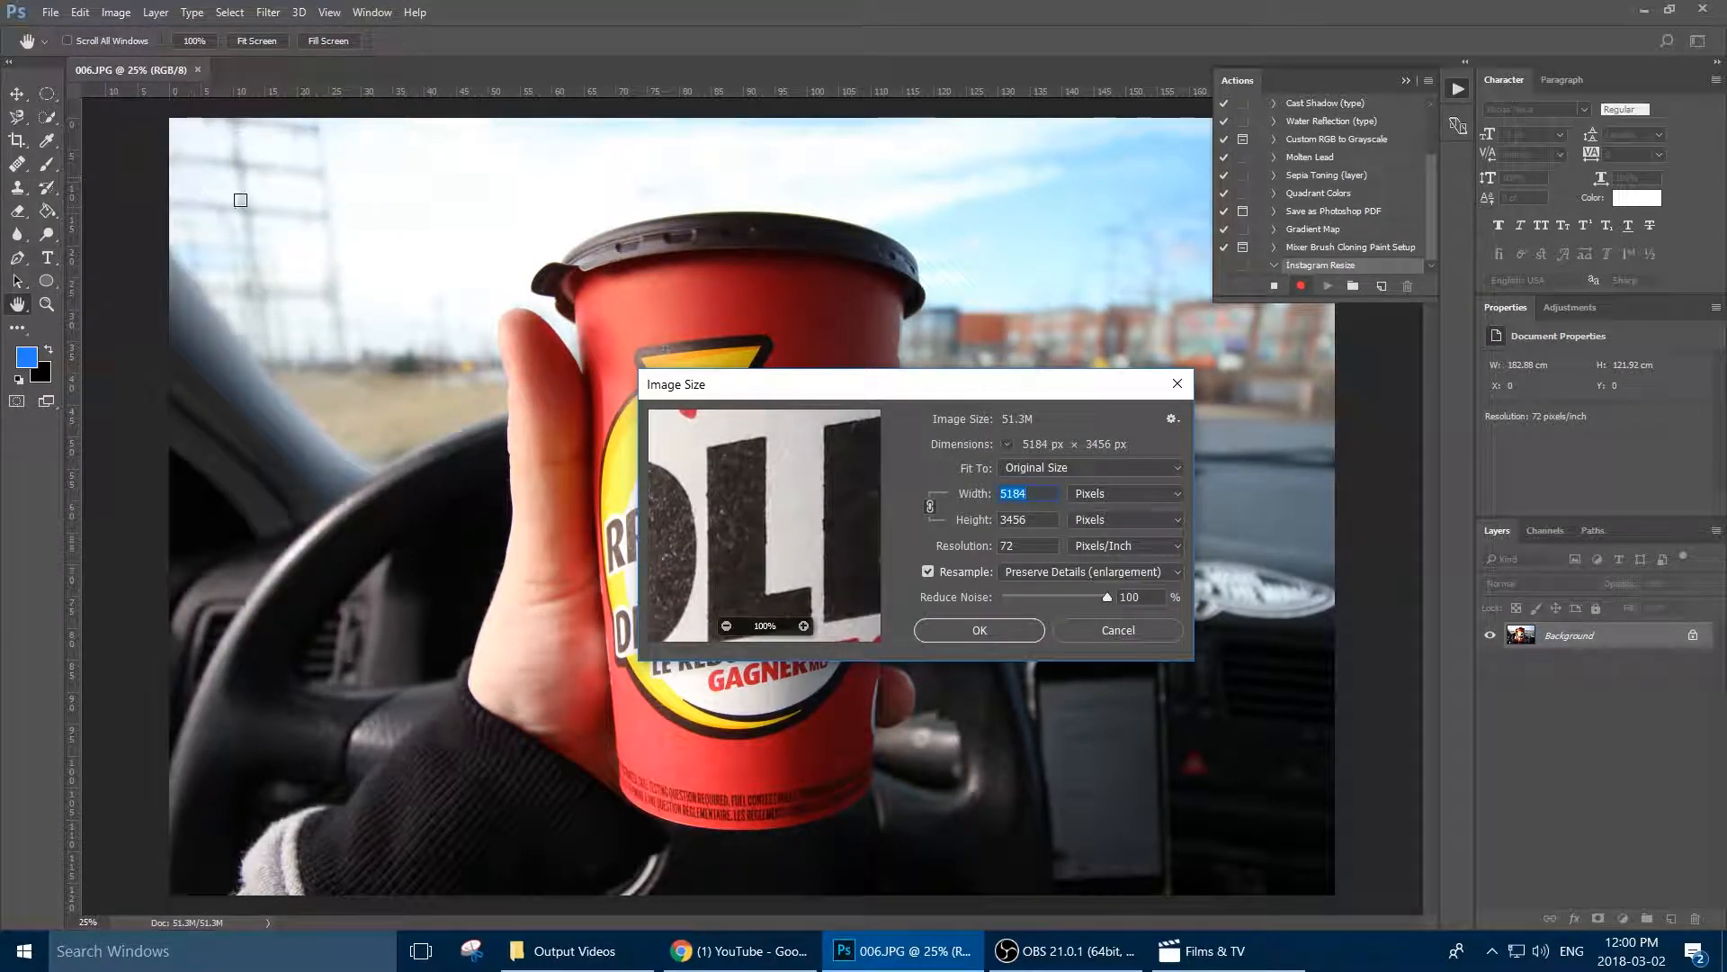
{"action": "type", "text": "1080"}
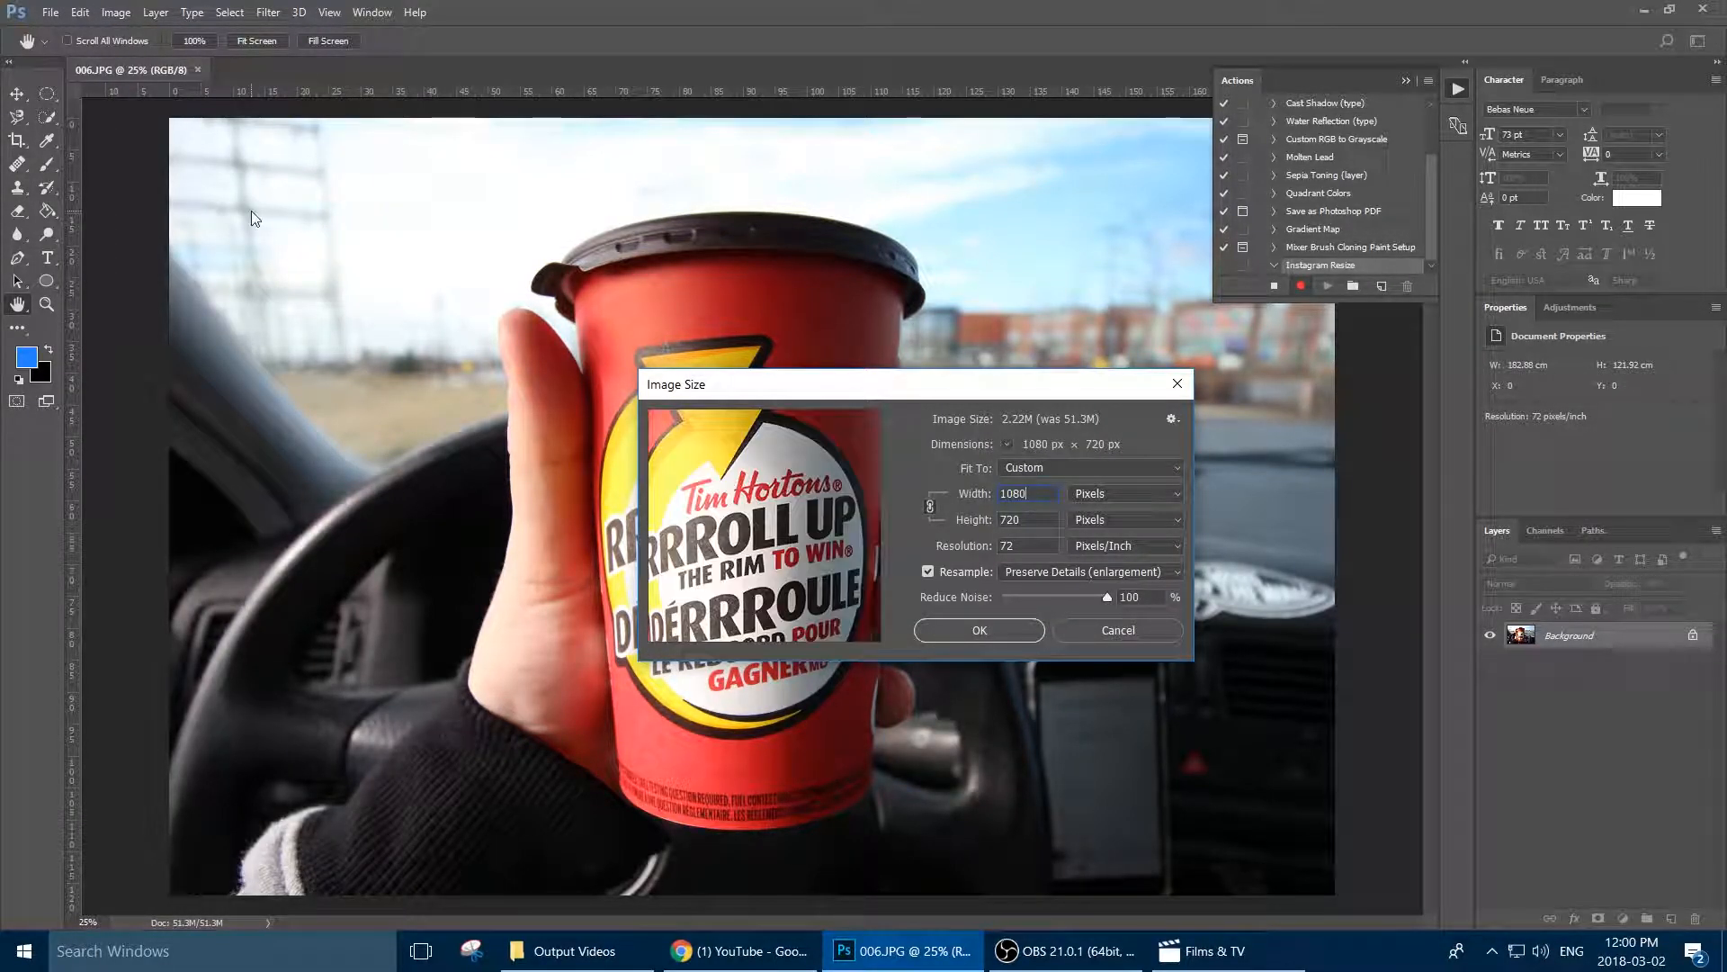
{"action": "key", "text": "Return"}
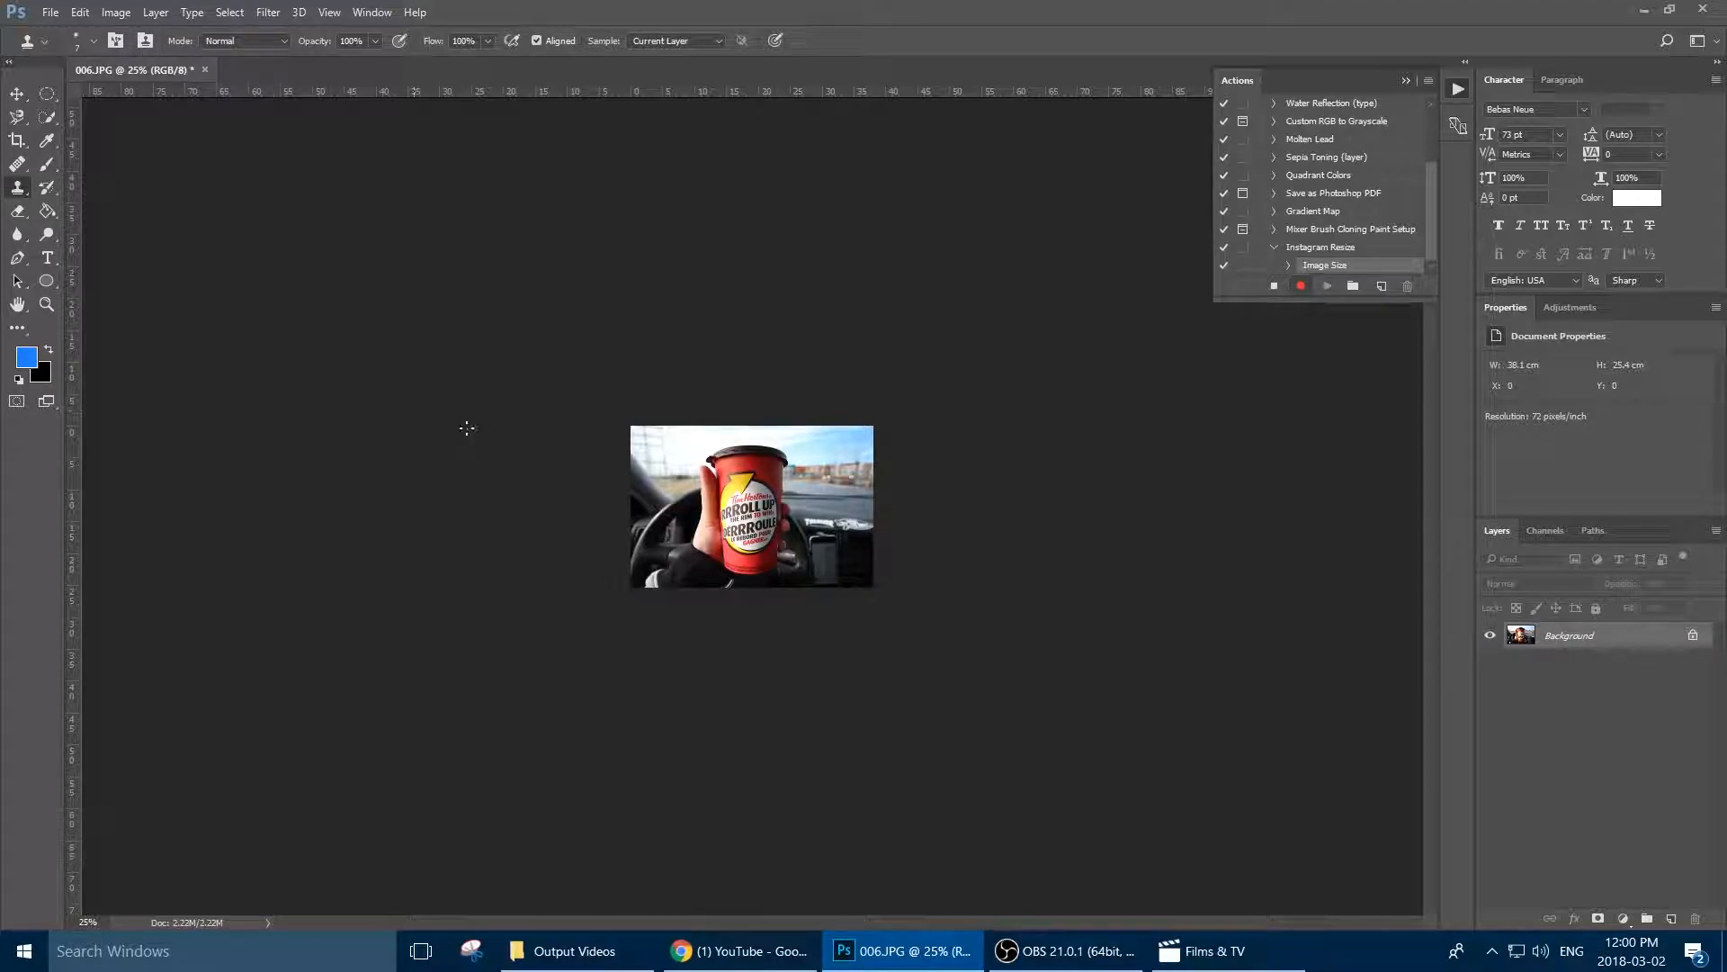
- Apply the basic Sharpen filter to the resized photo
{"action": "scroll", "coordinate": [727, 465], "scroll_direction": "up", "scroll_amount": 6}
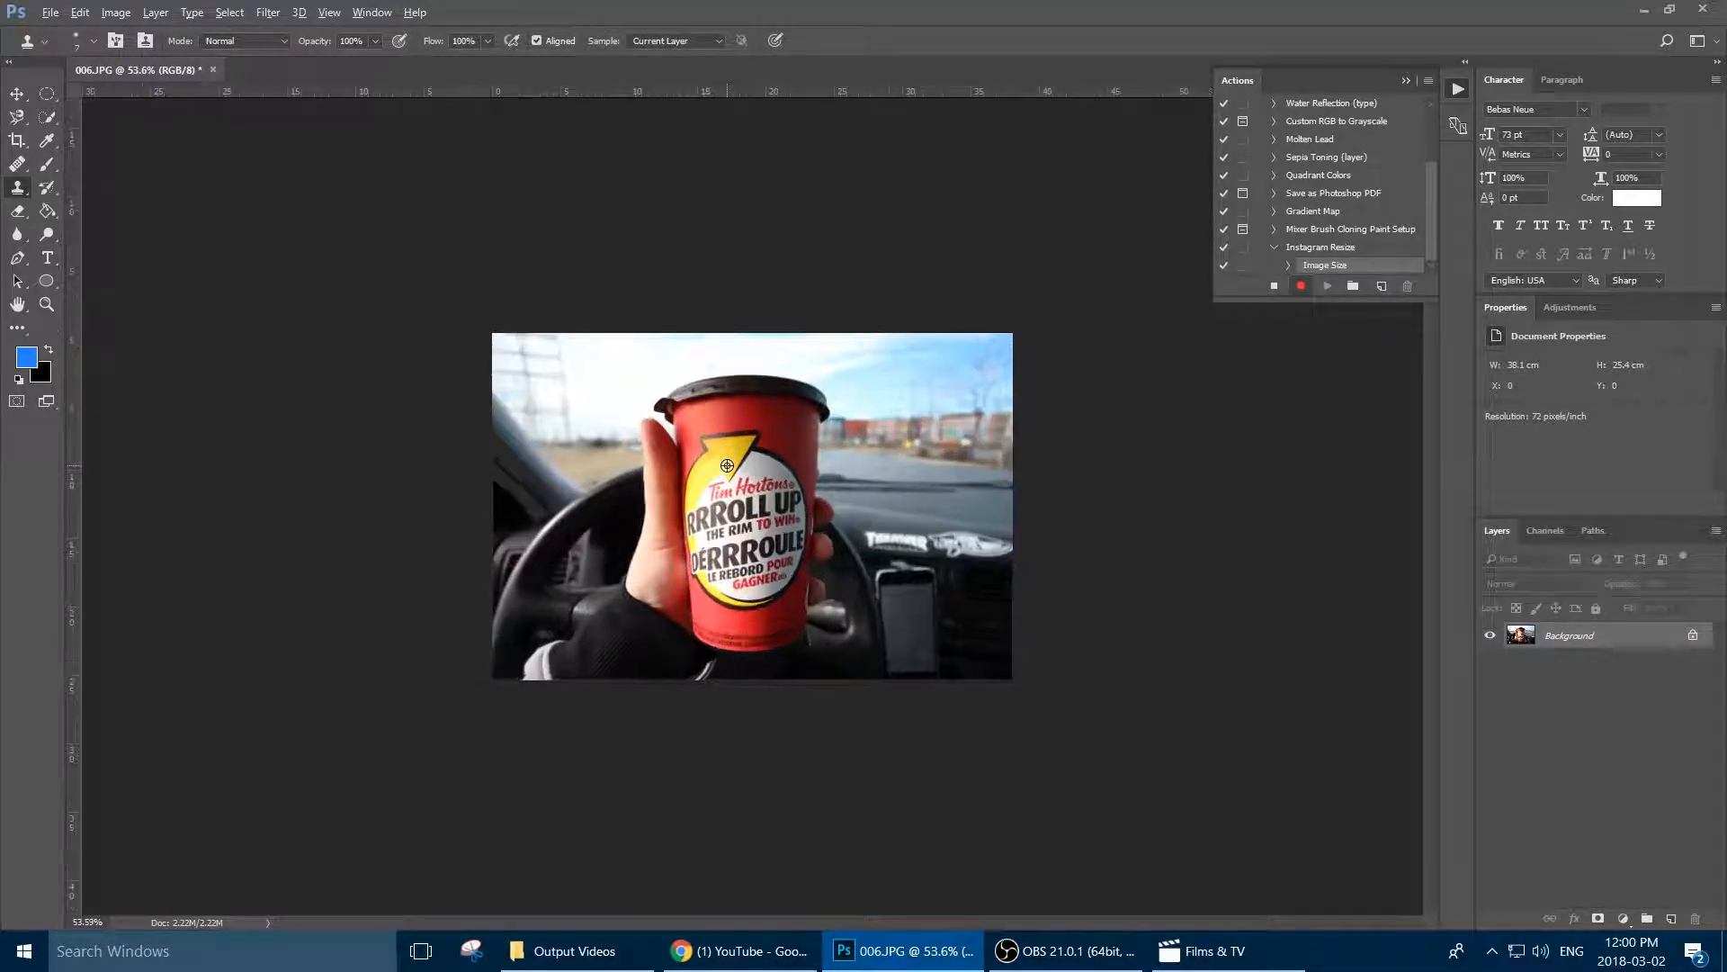
{"action": "scroll", "coordinate": [727, 465], "scroll_direction": "up", "scroll_amount": 2}
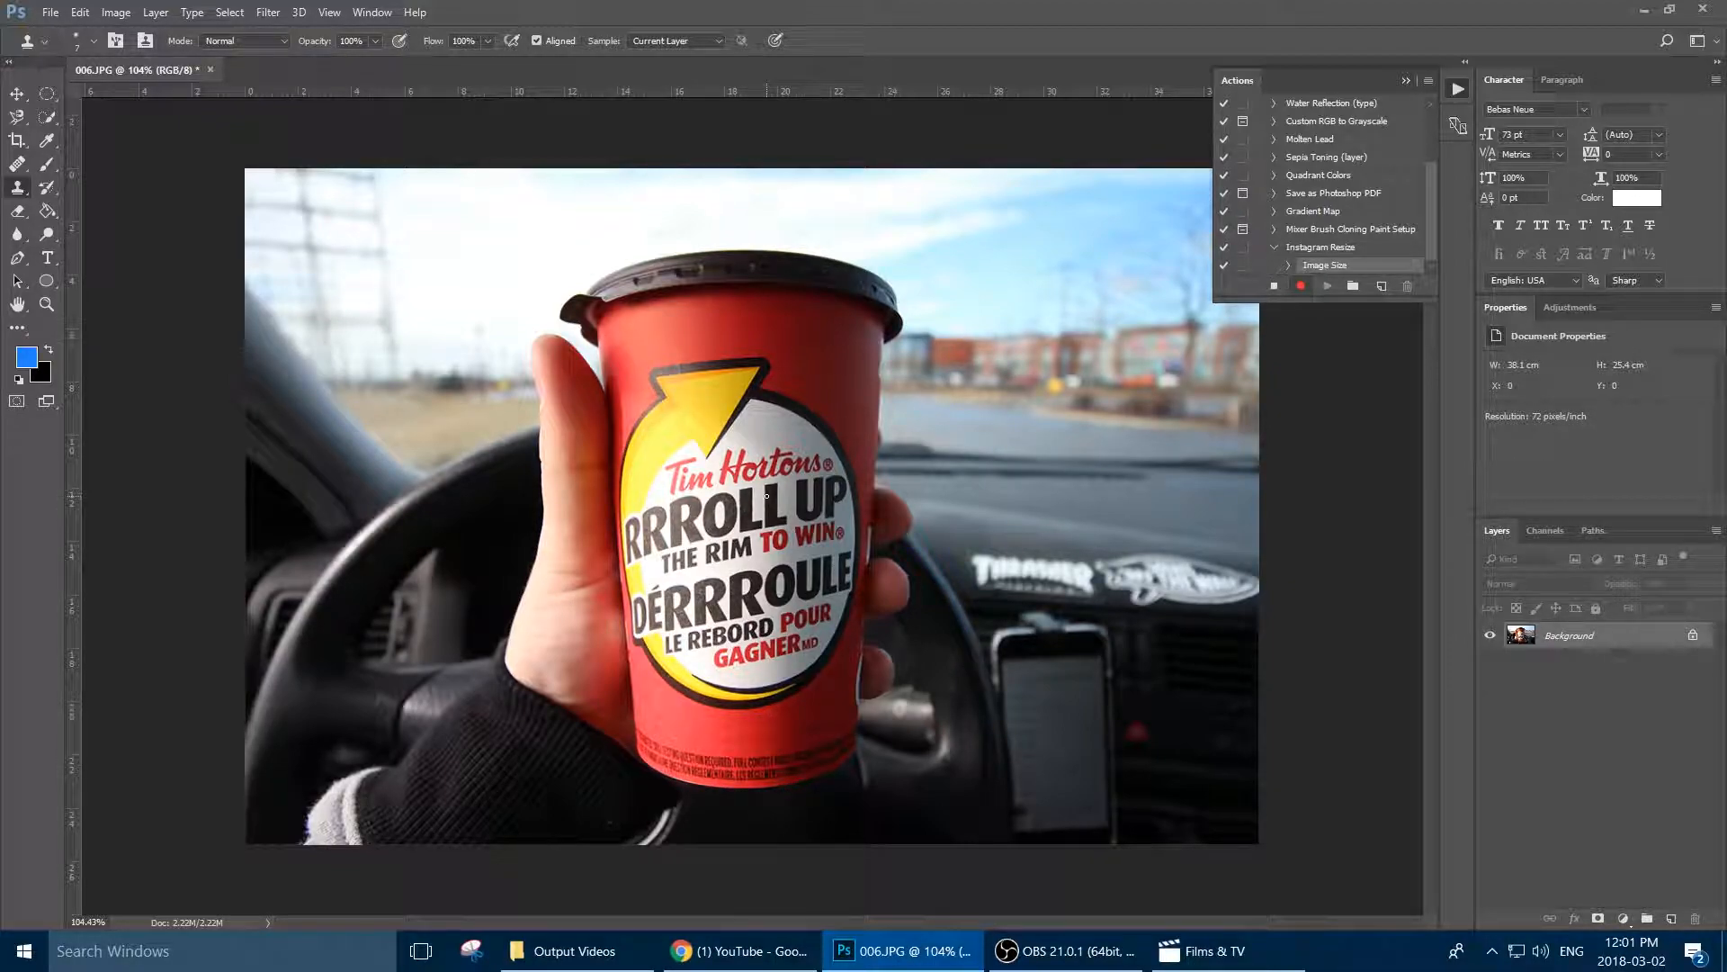
{"action": "left_click", "coordinate": [267, 13]}
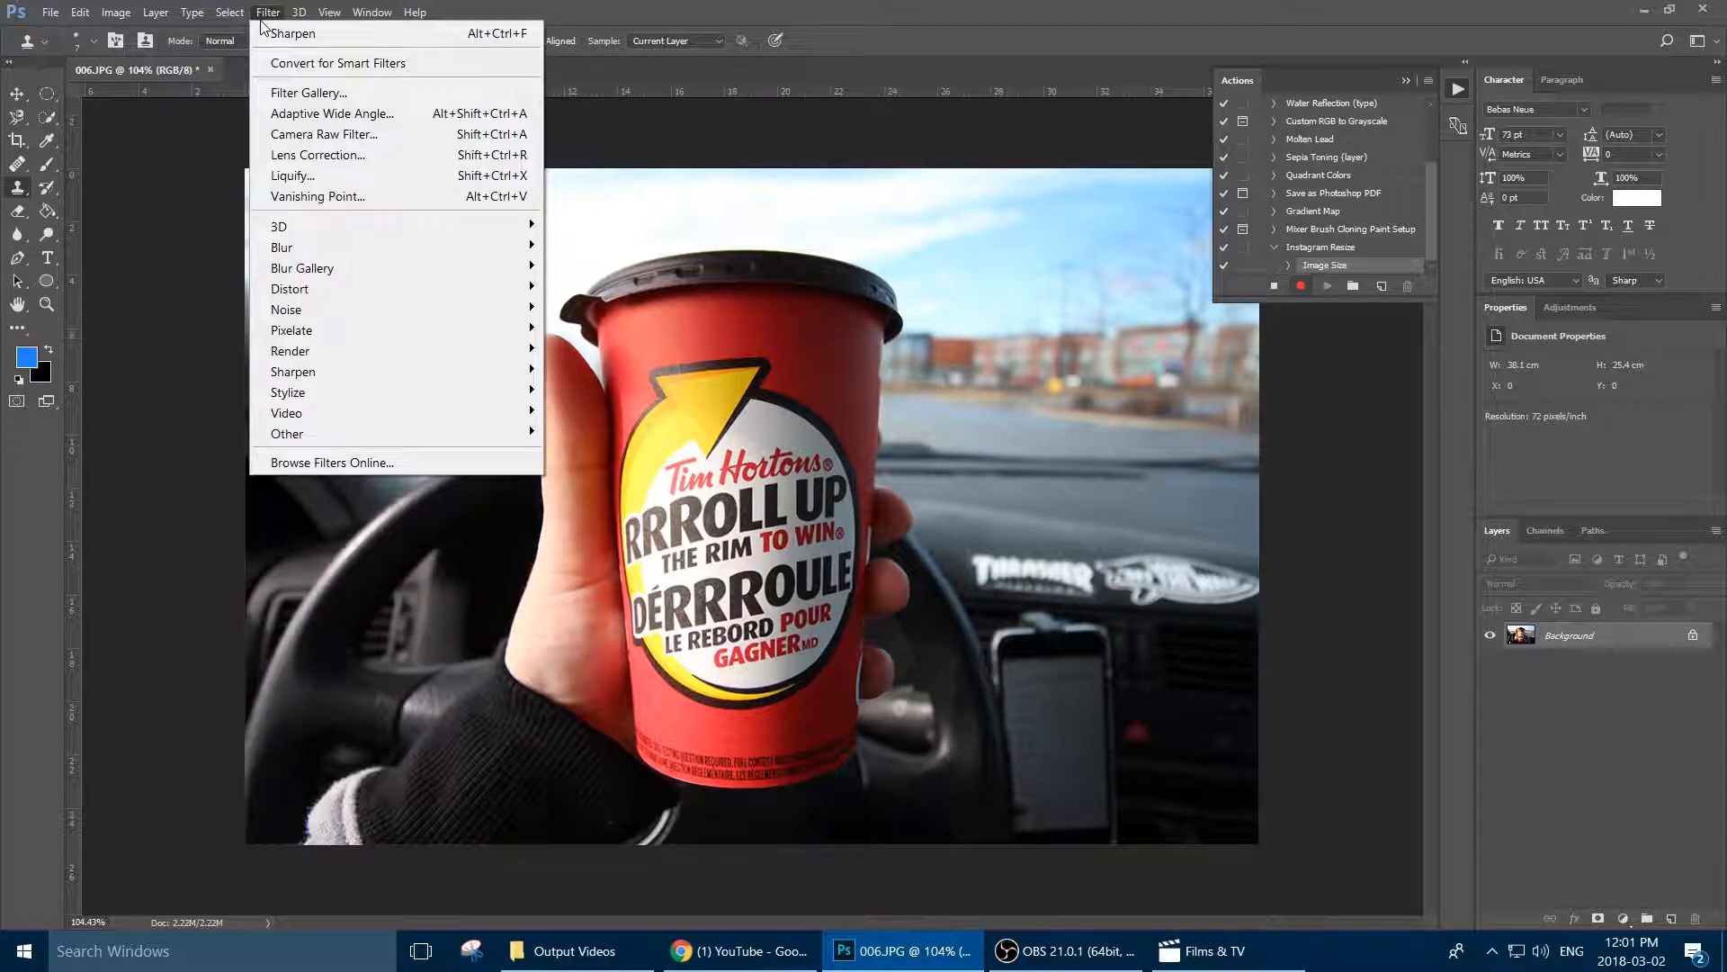
{"action": "mouse_move", "coordinate": [313, 382]}
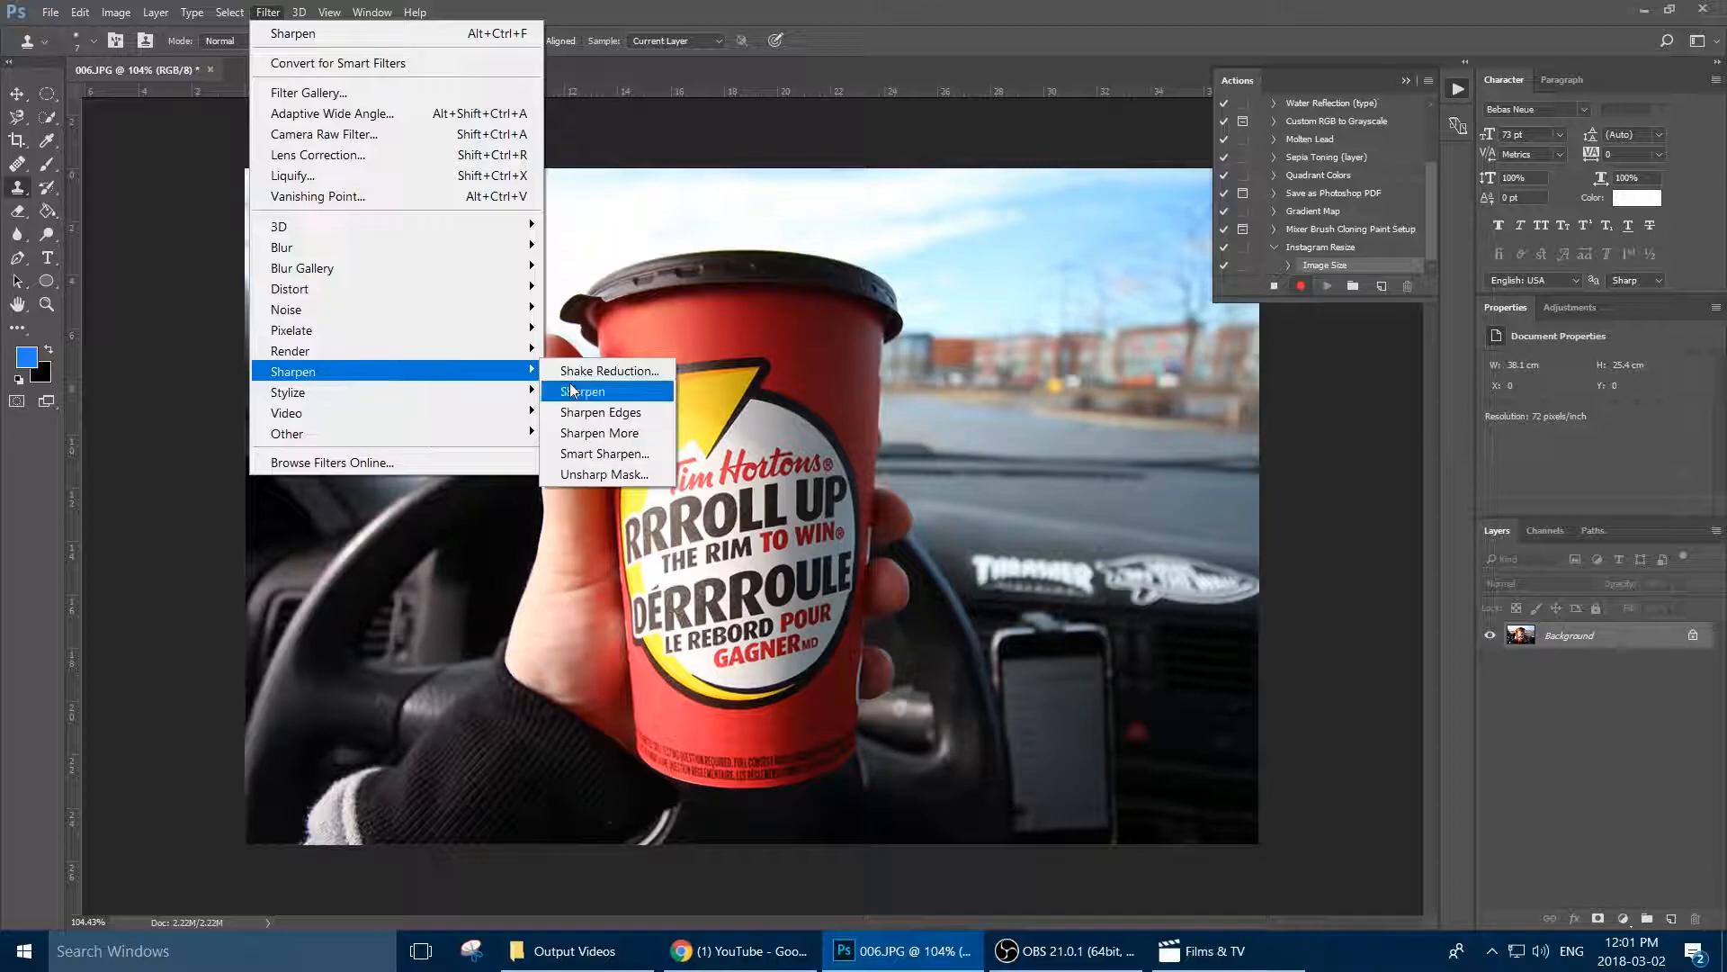
{"action": "left_click", "coordinate": [577, 390]}
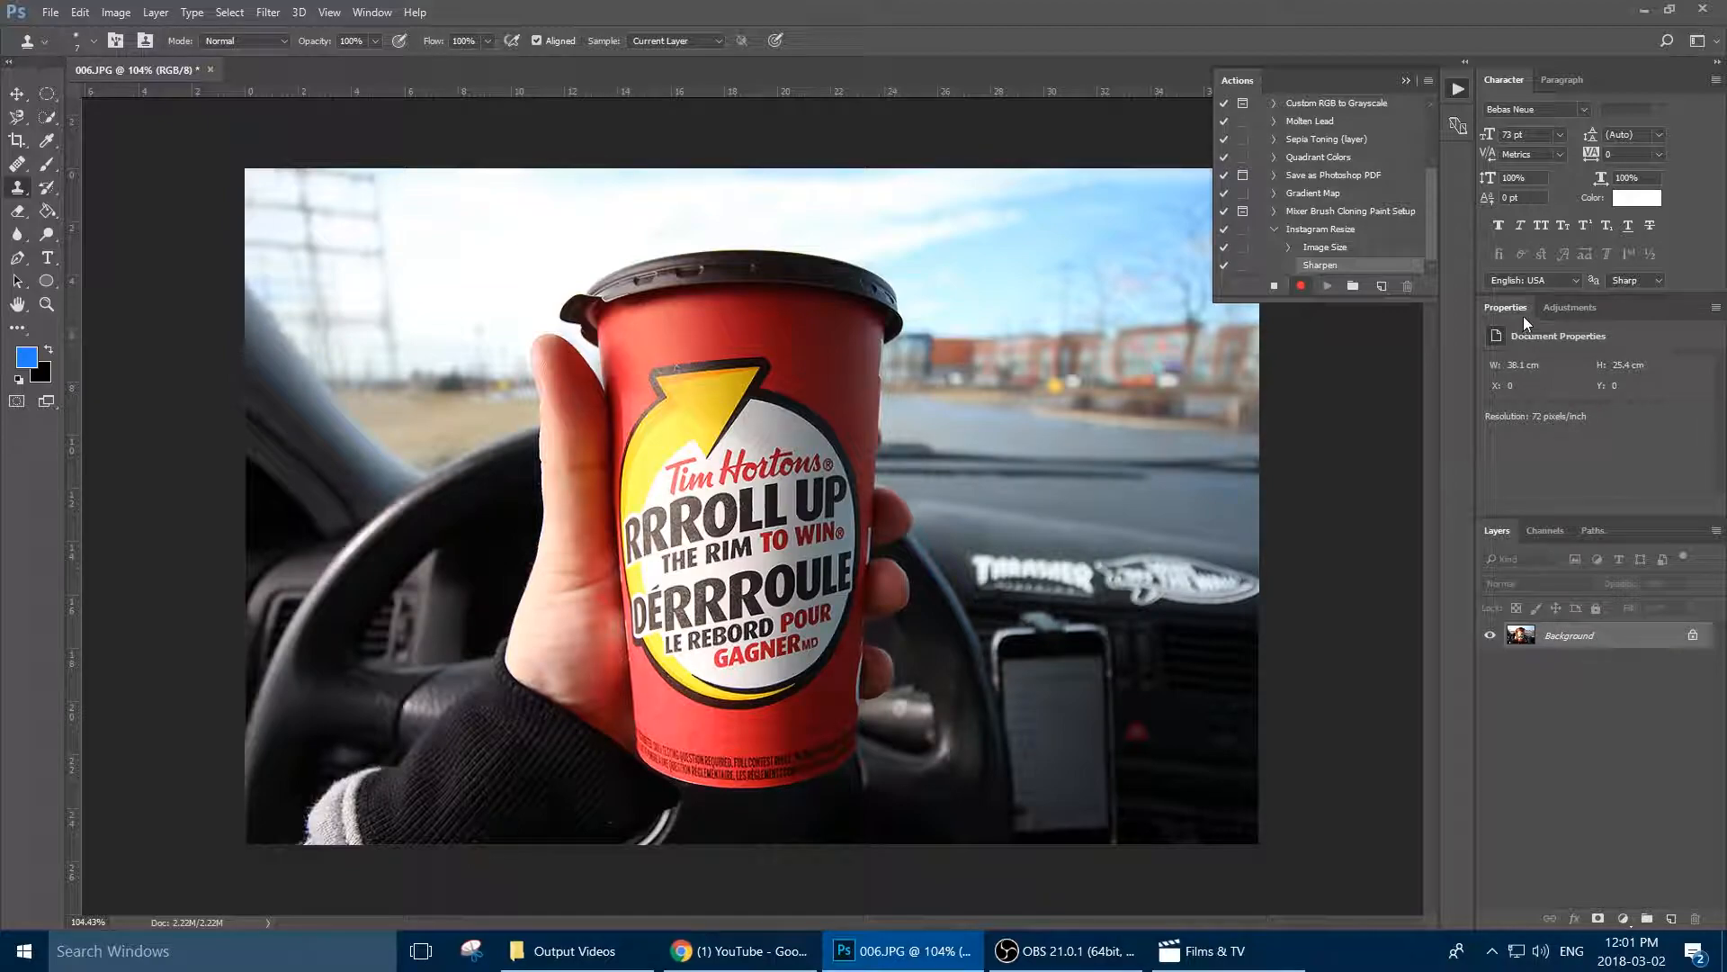
- Add a Levels adjustment layer above the photo and shift its midtone input very slightly
{"action": "left_click", "coordinate": [1550, 310]}
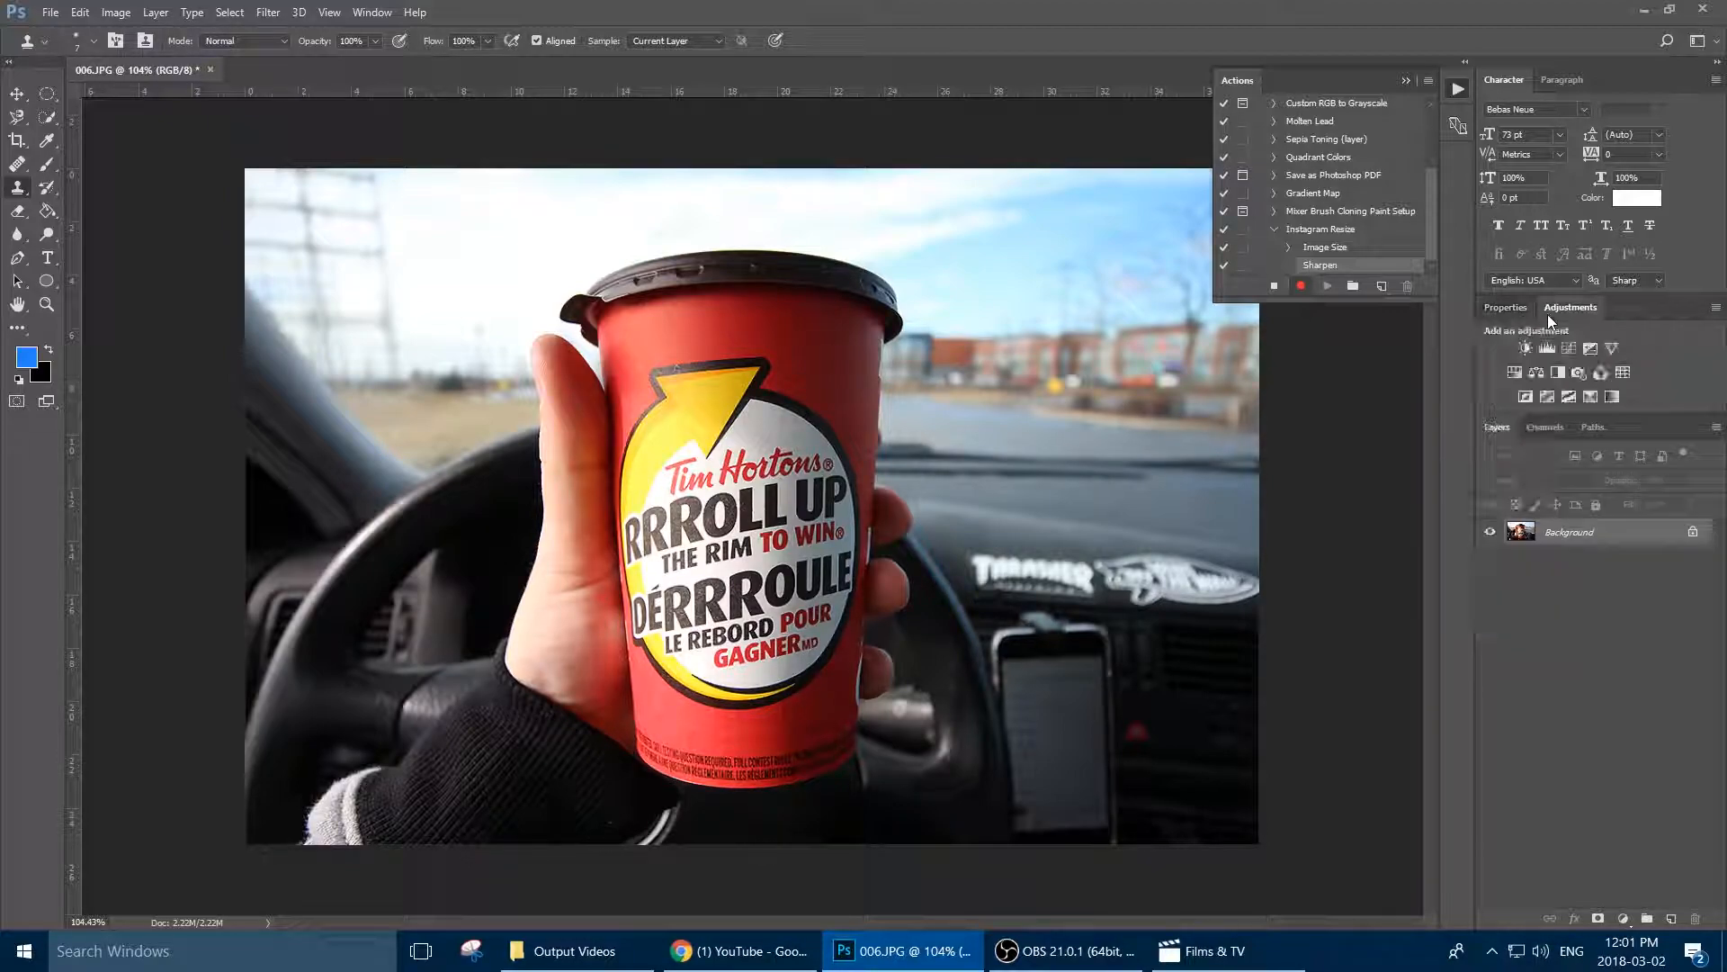
{"action": "left_click", "coordinate": [1548, 351]}
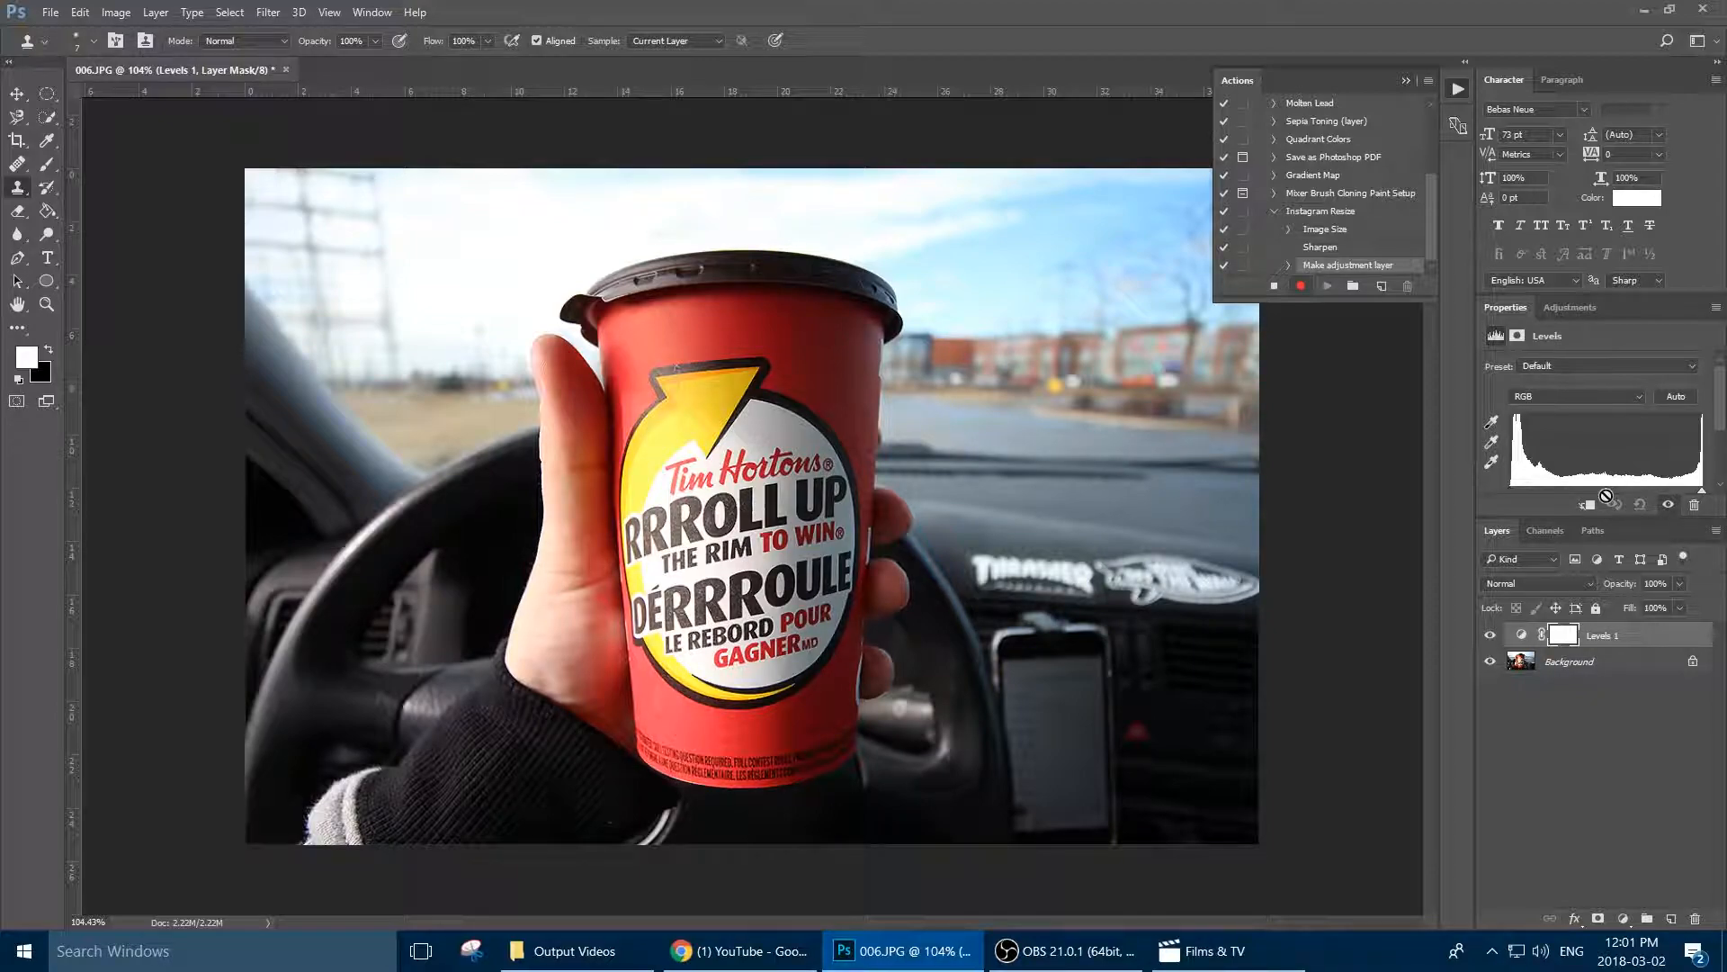
{"action": "left_click_drag", "start_coordinate": [1606, 489], "coordinate": [1607, 488]}
- Apply a Hue/Saturation adjustment to the Background layer with the master saturation raised slightly
{"action": "left_click", "coordinate": [110, 16]}
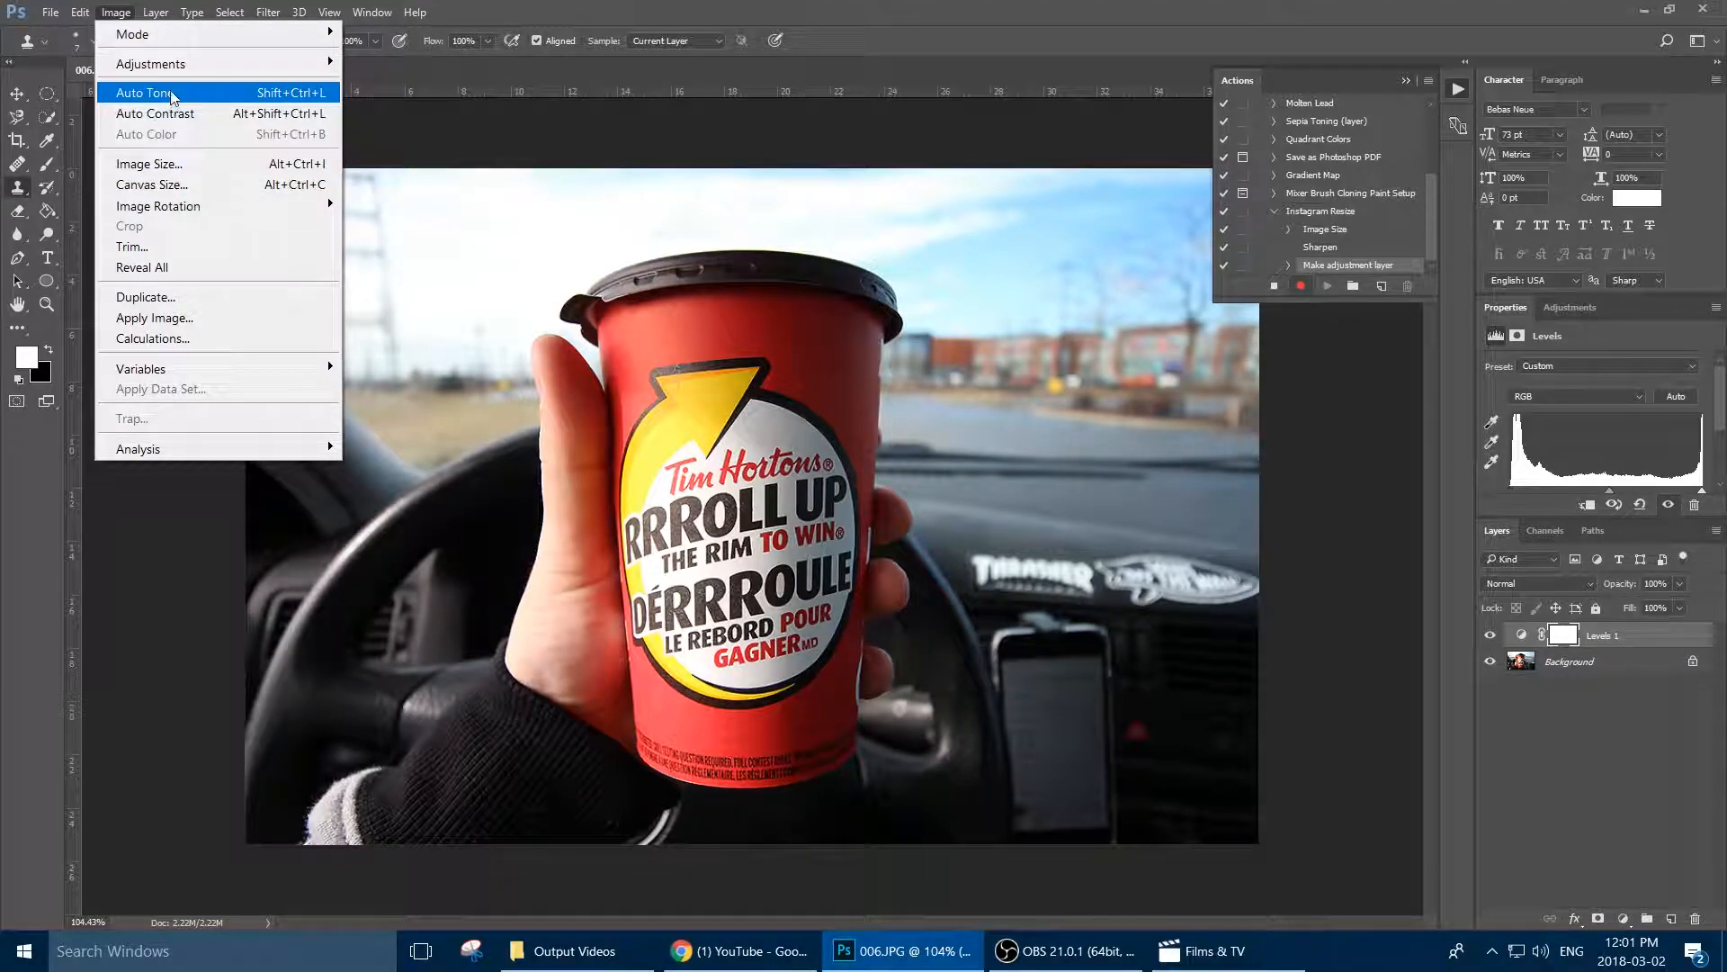
{"action": "mouse_move", "coordinate": [288, 65]}
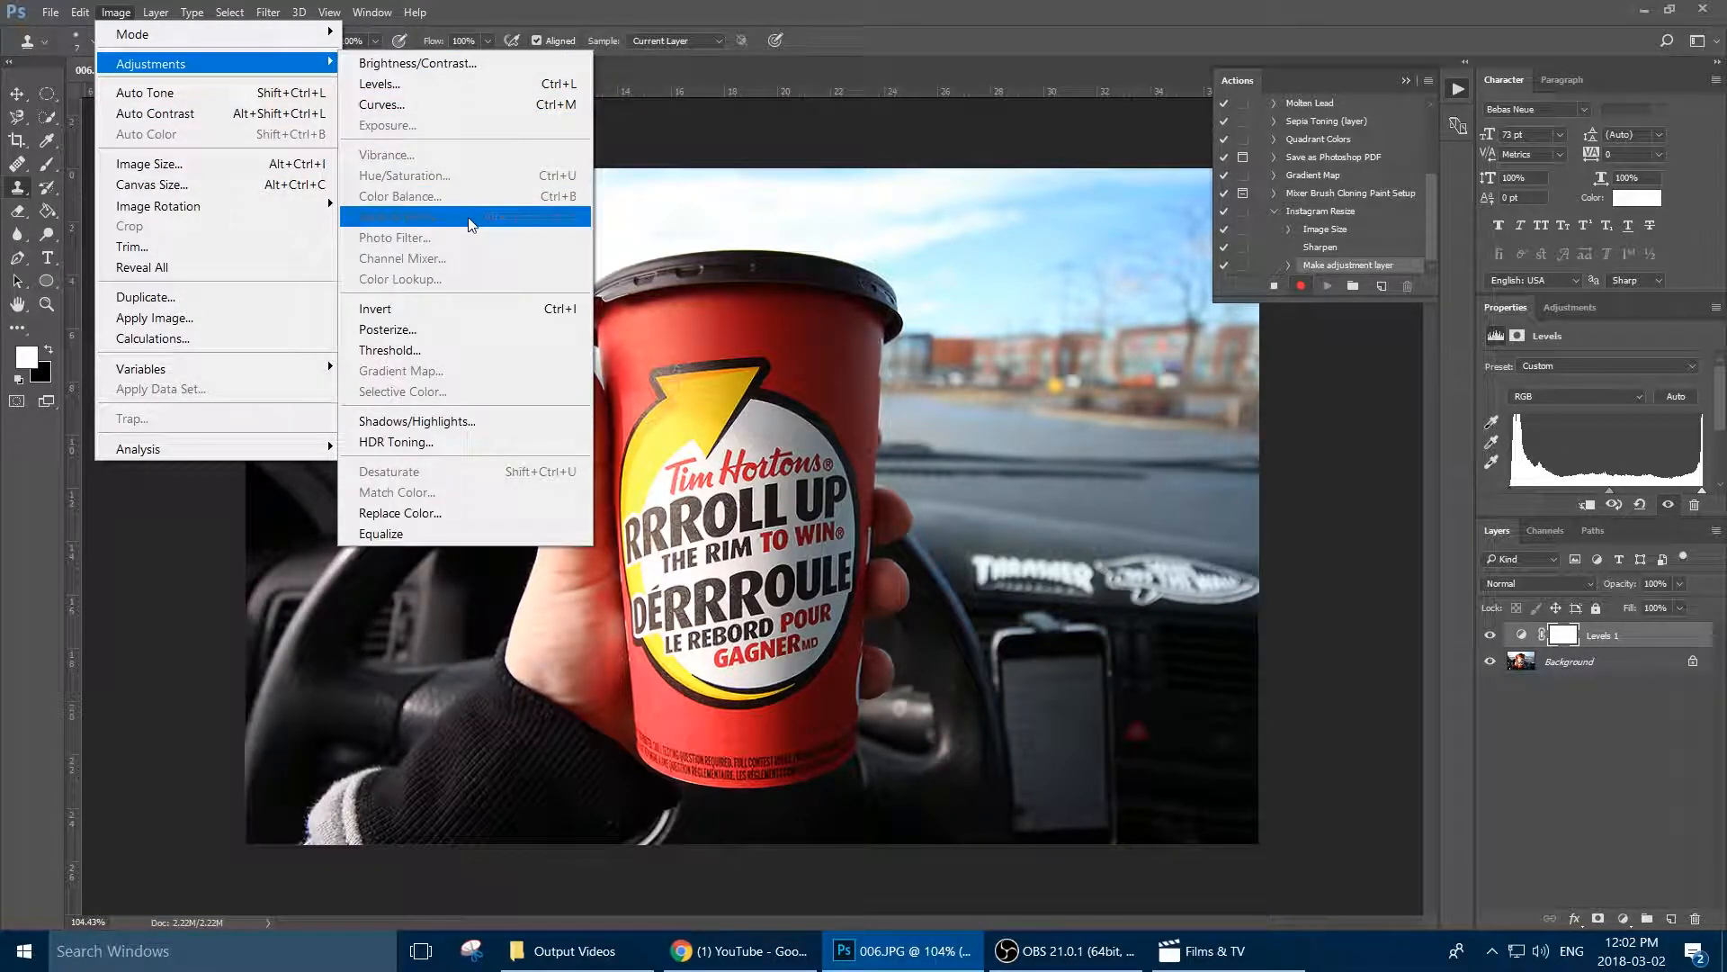
{"action": "left_click", "coordinate": [1578, 695]}
{"action": "left_click", "coordinate": [1575, 662]}
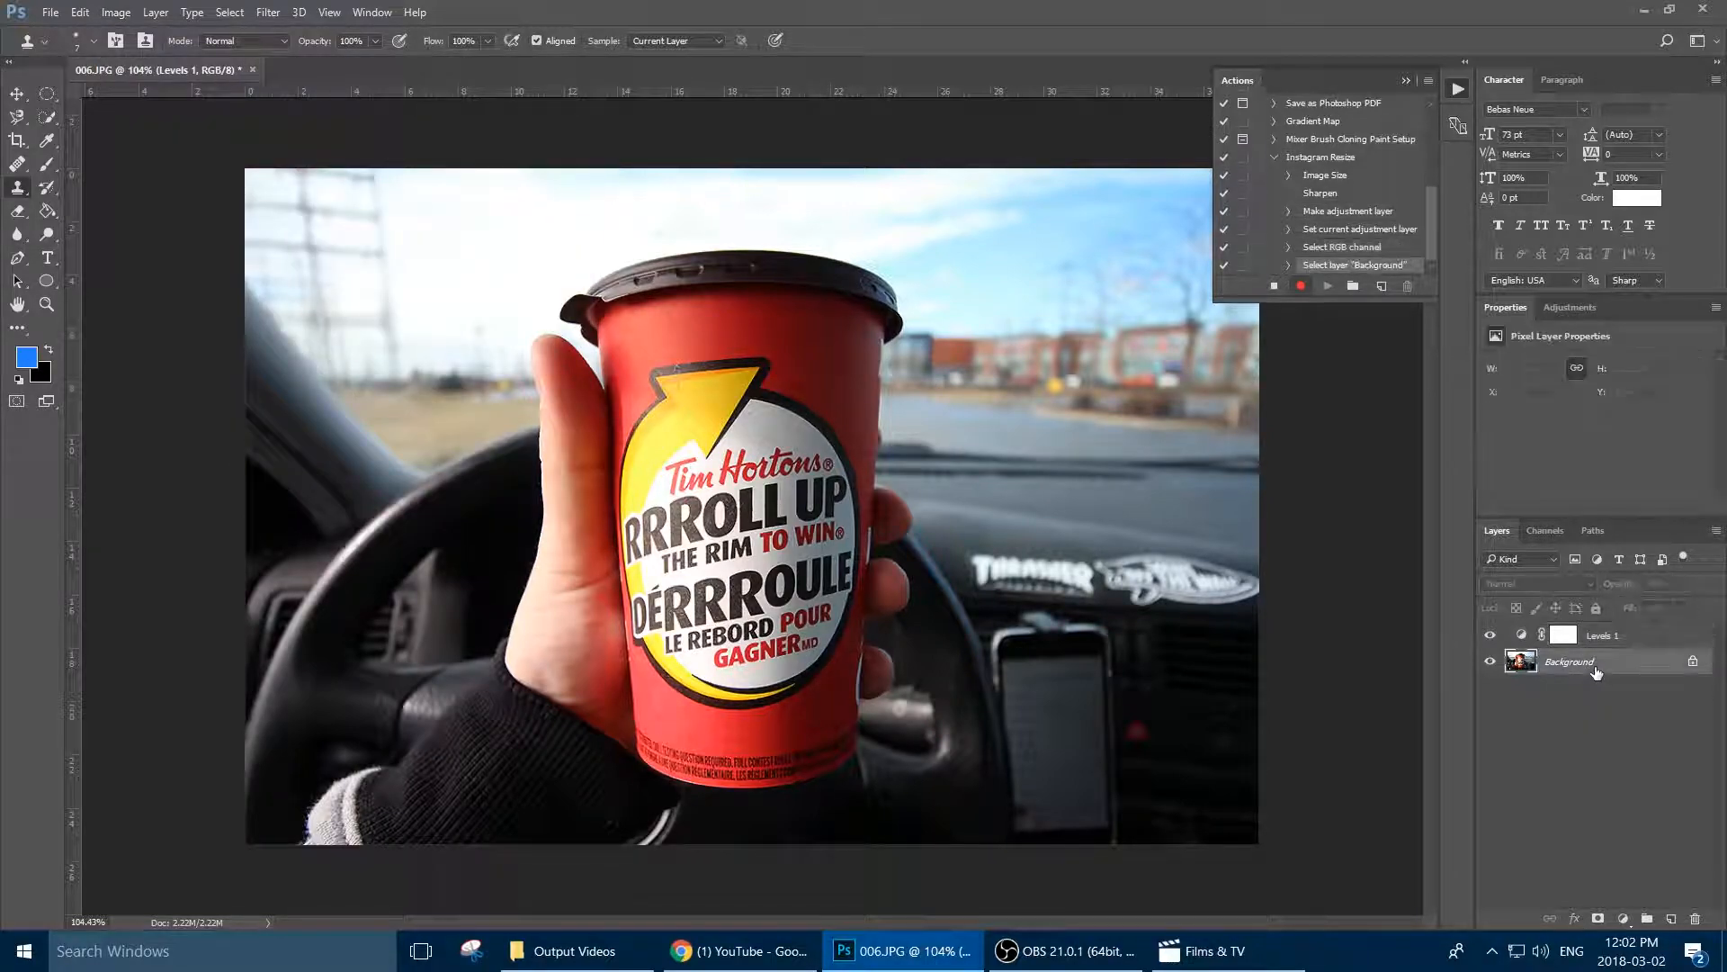
{"action": "left_click", "coordinate": [116, 13]}
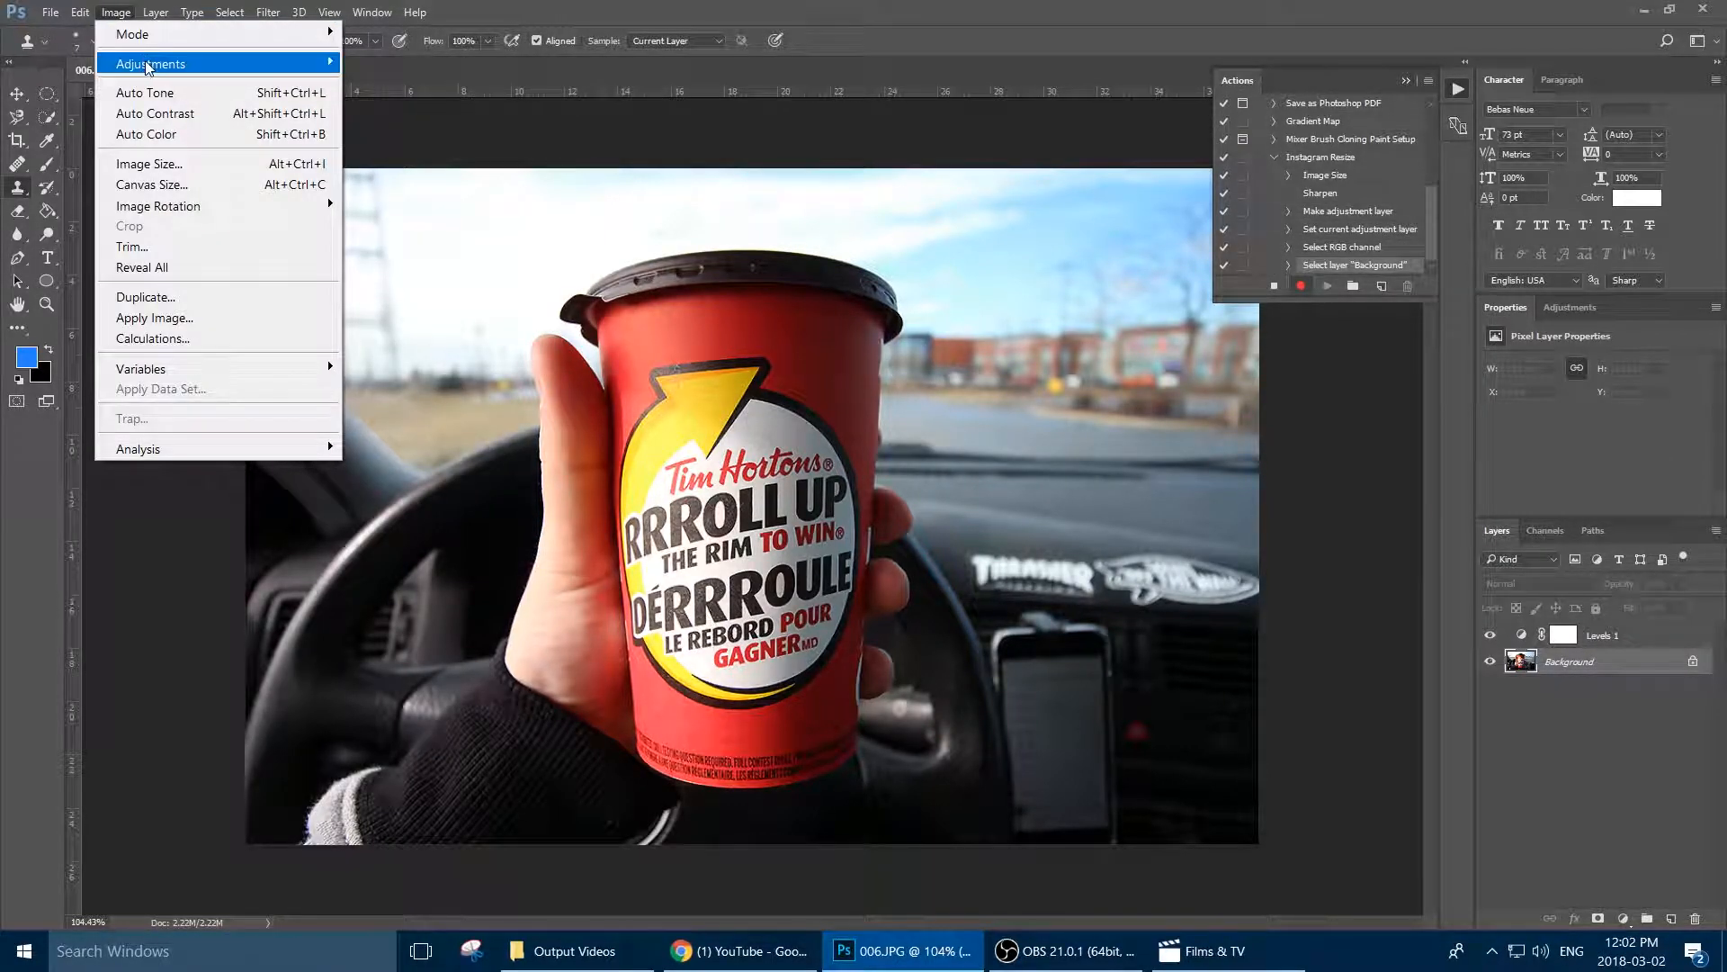
{"action": "mouse_move", "coordinate": [149, 64]}
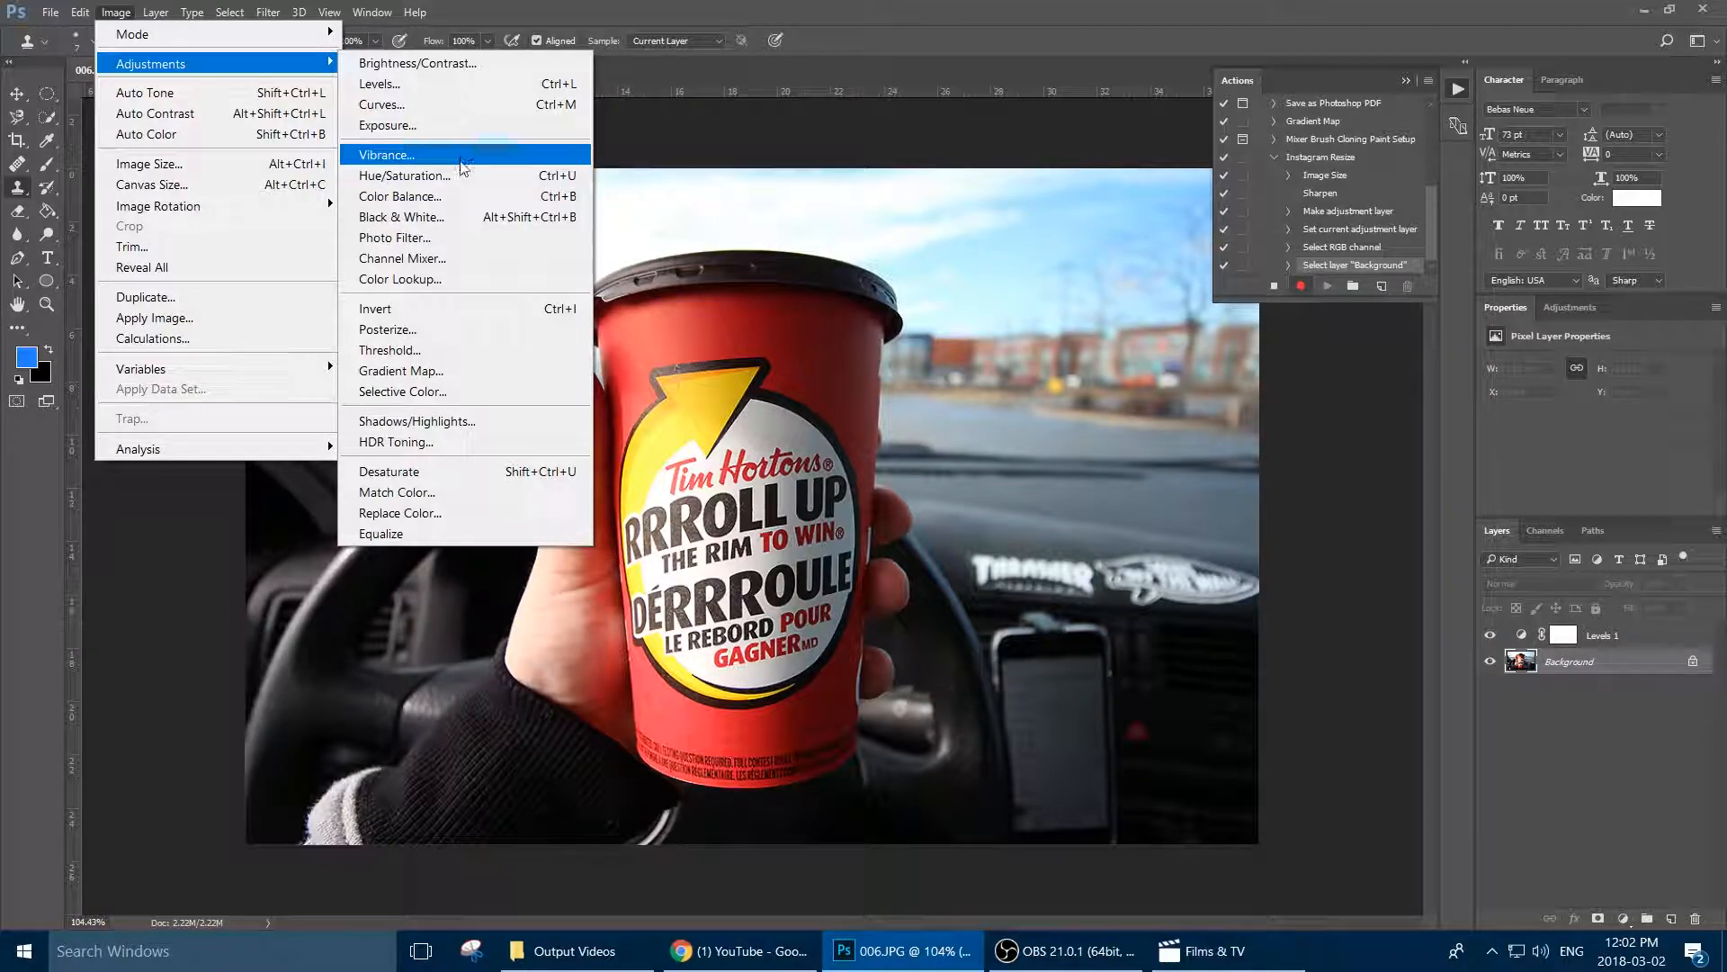
{"action": "left_click", "coordinate": [405, 175]}
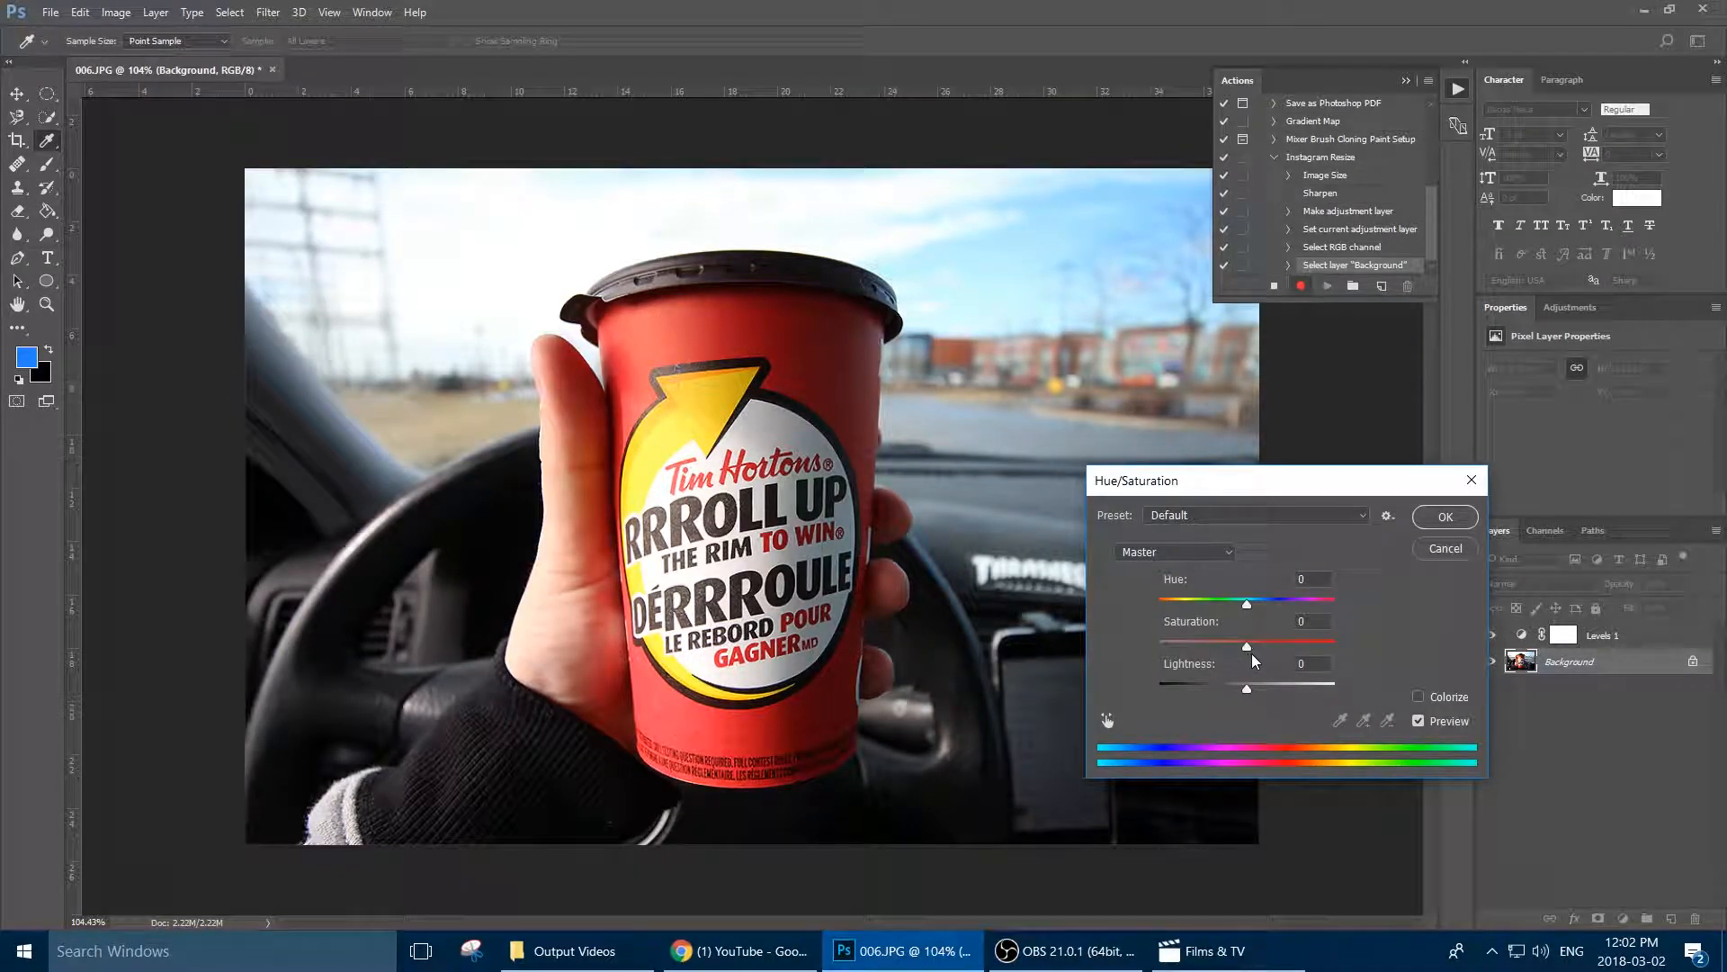
{"action": "left_click_drag", "start_coordinate": [1246, 646], "coordinate": [1260, 661]}
{"action": "mouse_move", "coordinate": [1266, 661]}
{"action": "left_mouse_down"}
{"action": "mouse_move", "coordinate": [1316, 667]}
{"action": "mouse_move", "coordinate": [1257, 676]}
{"action": "mouse_move", "coordinate": [1260, 658]}
{"action": "left_mouse_up"}
{"action": "left_click", "coordinate": [1444, 516]}
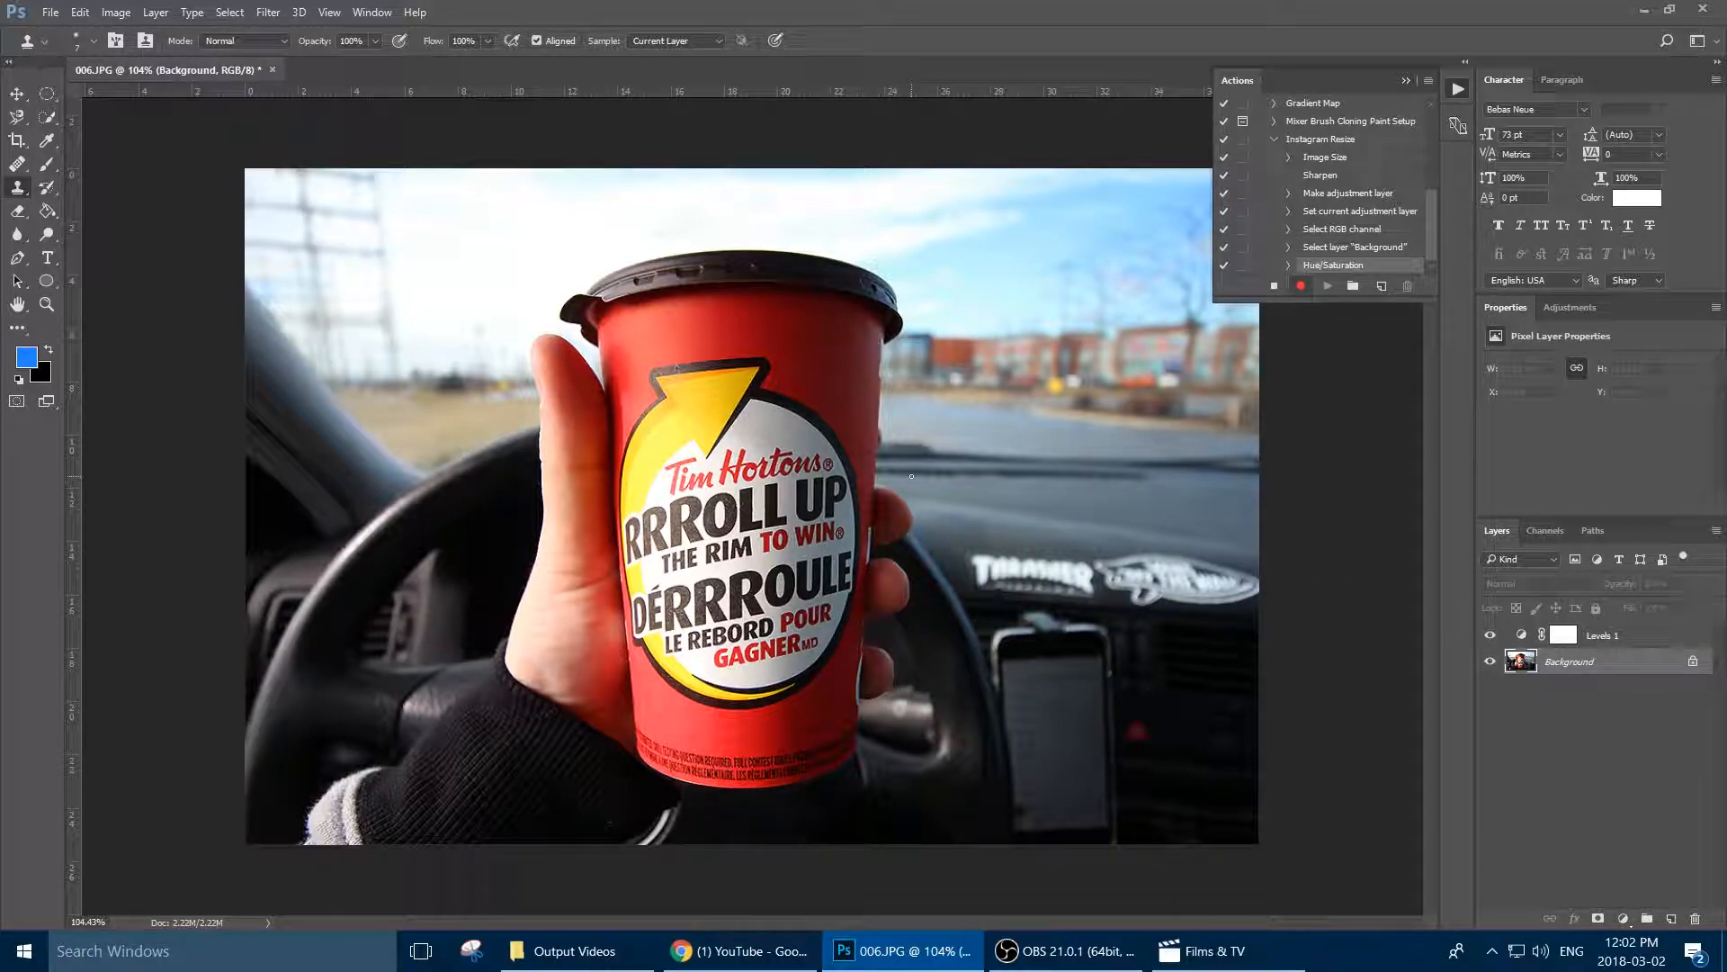
- Stop recording the Instagram Resize action and collapse its list of recorded commands
{"action": "left_click", "coordinate": [1276, 287]}
{"action": "left_click", "coordinate": [1274, 140]}
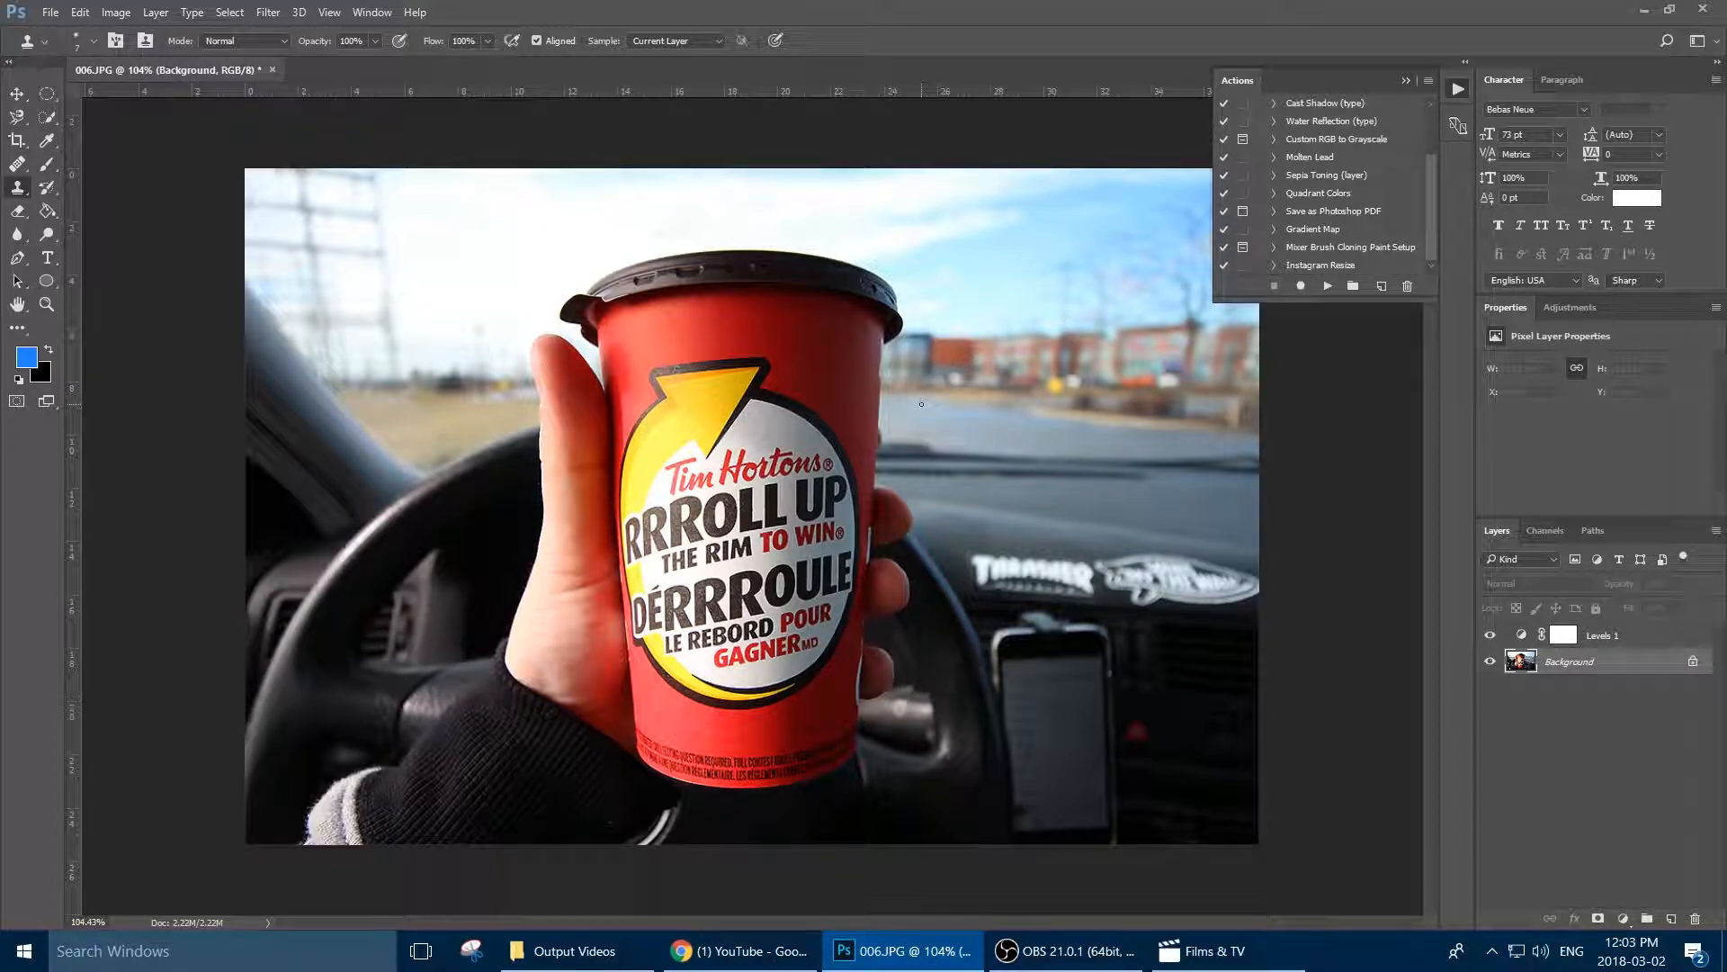
- Start a Save for Web (Legacy) export of the photo using the PNG-24 preset
{"action": "left_click", "coordinate": [60, 15]}
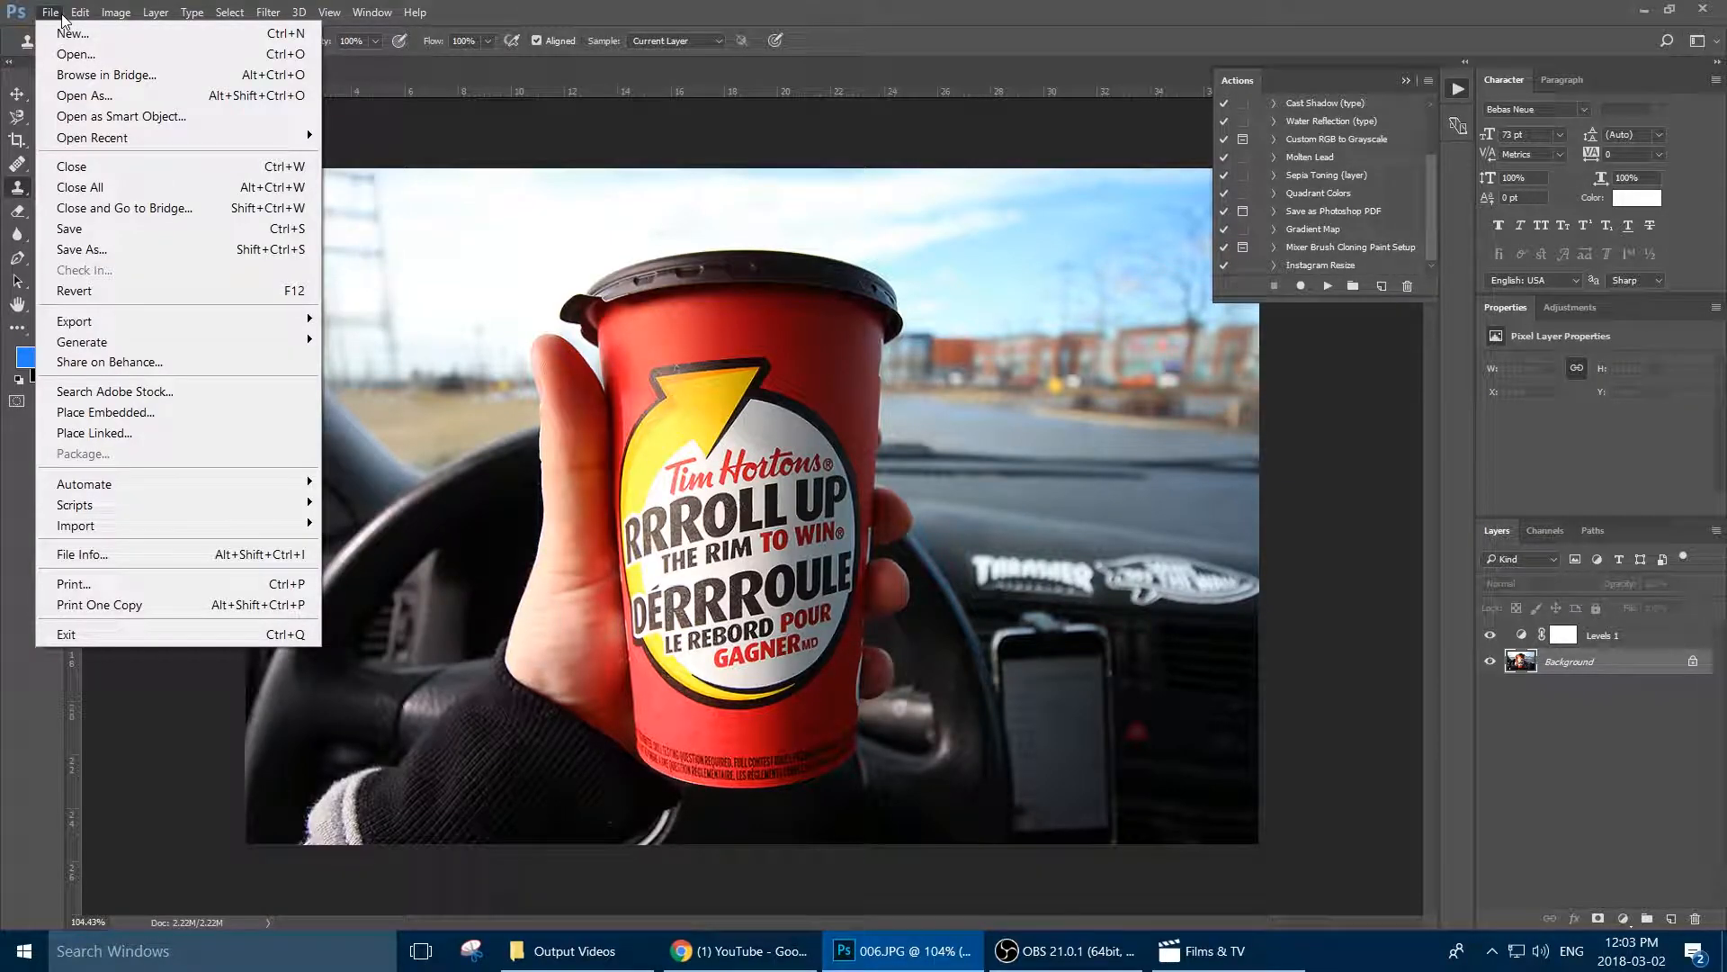
{"action": "mouse_move", "coordinate": [133, 326]}
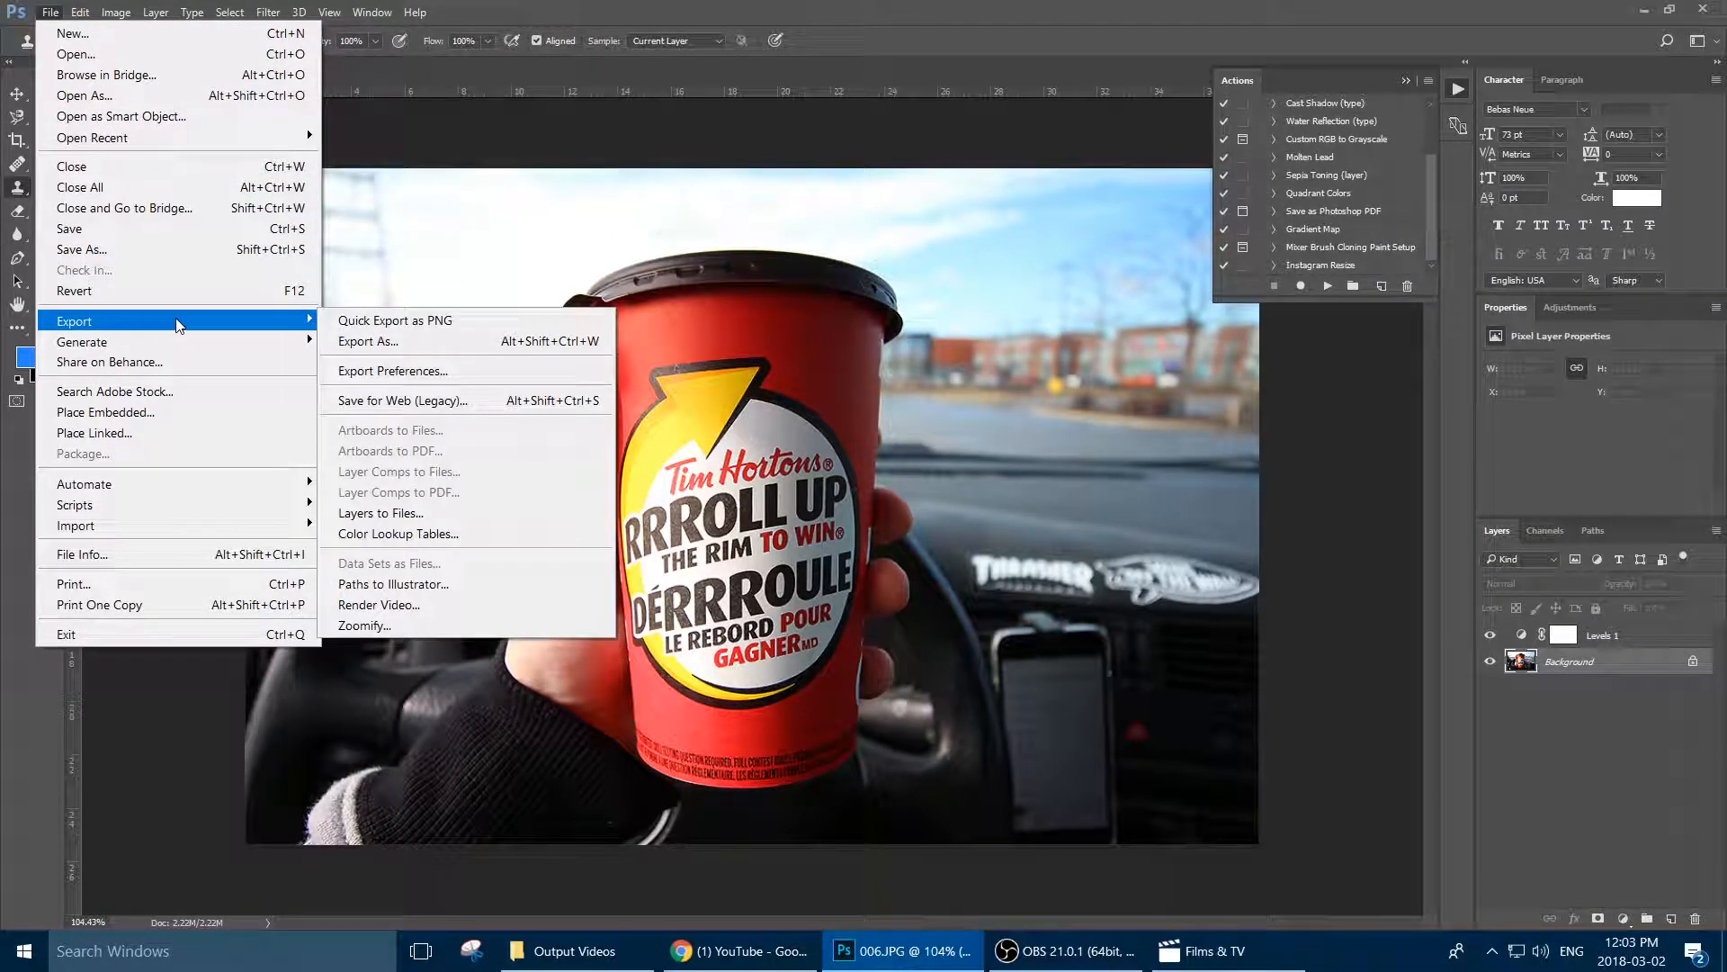
{"action": "left_click", "coordinate": [436, 407]}
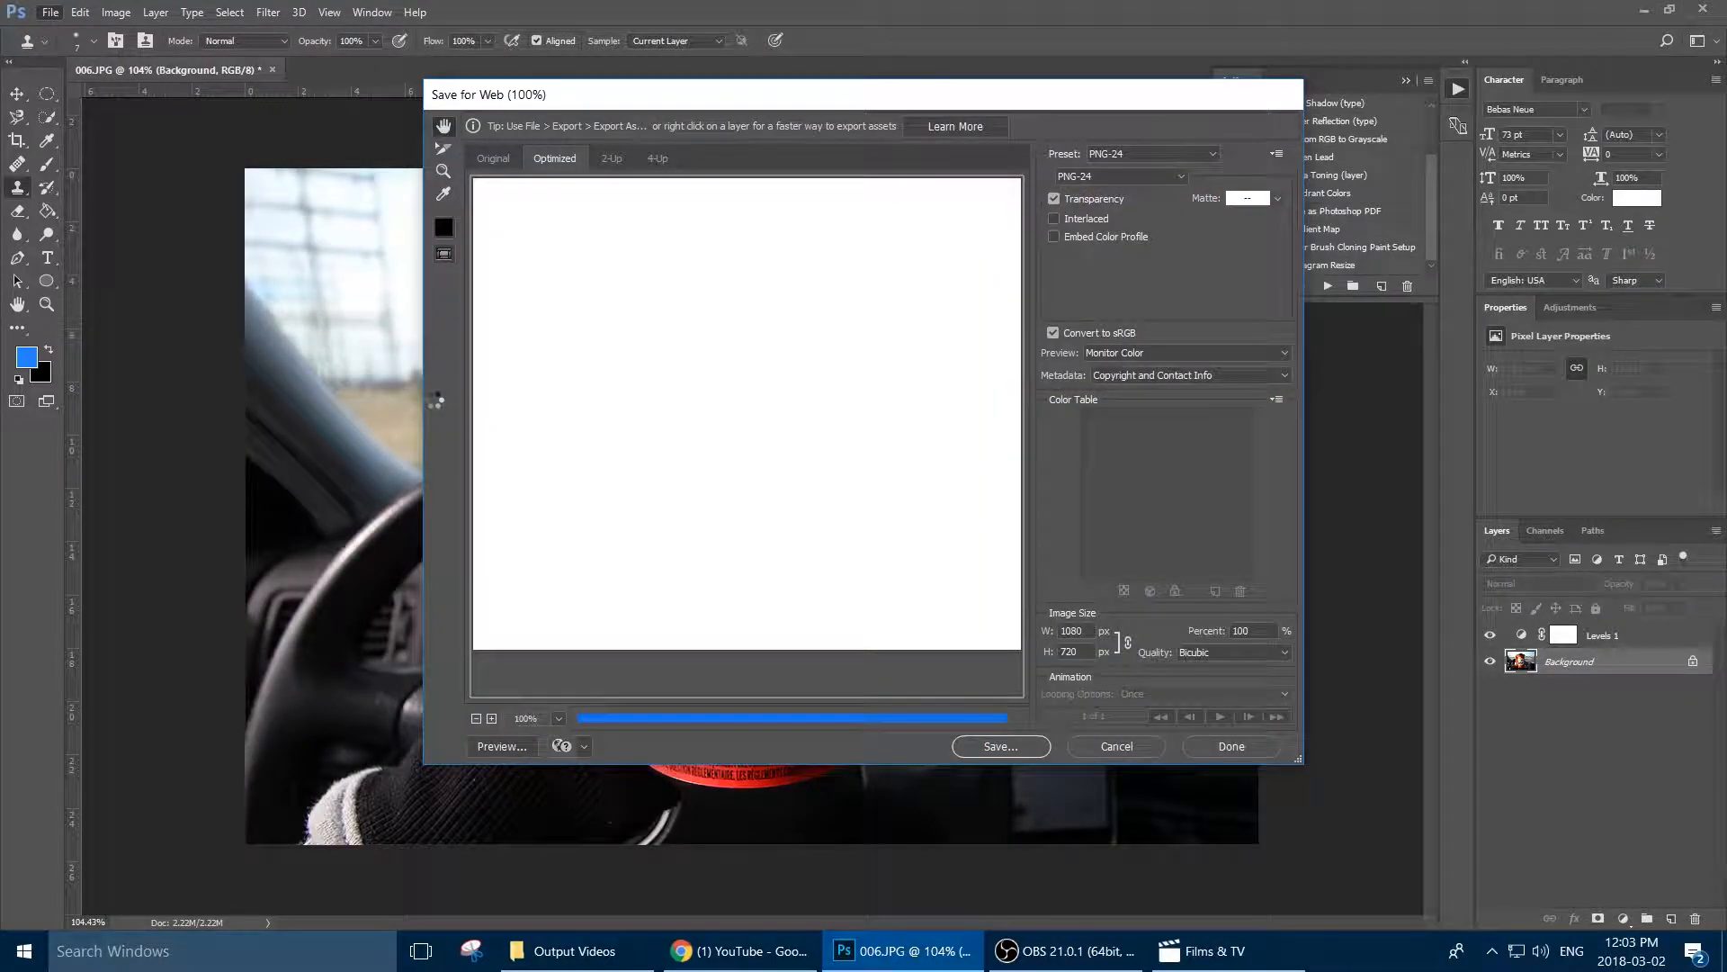
{"action": "left_click_drag", "start_coordinate": [877, 487], "coordinate": [741, 484]}
{"action": "left_click", "coordinate": [1150, 156]}
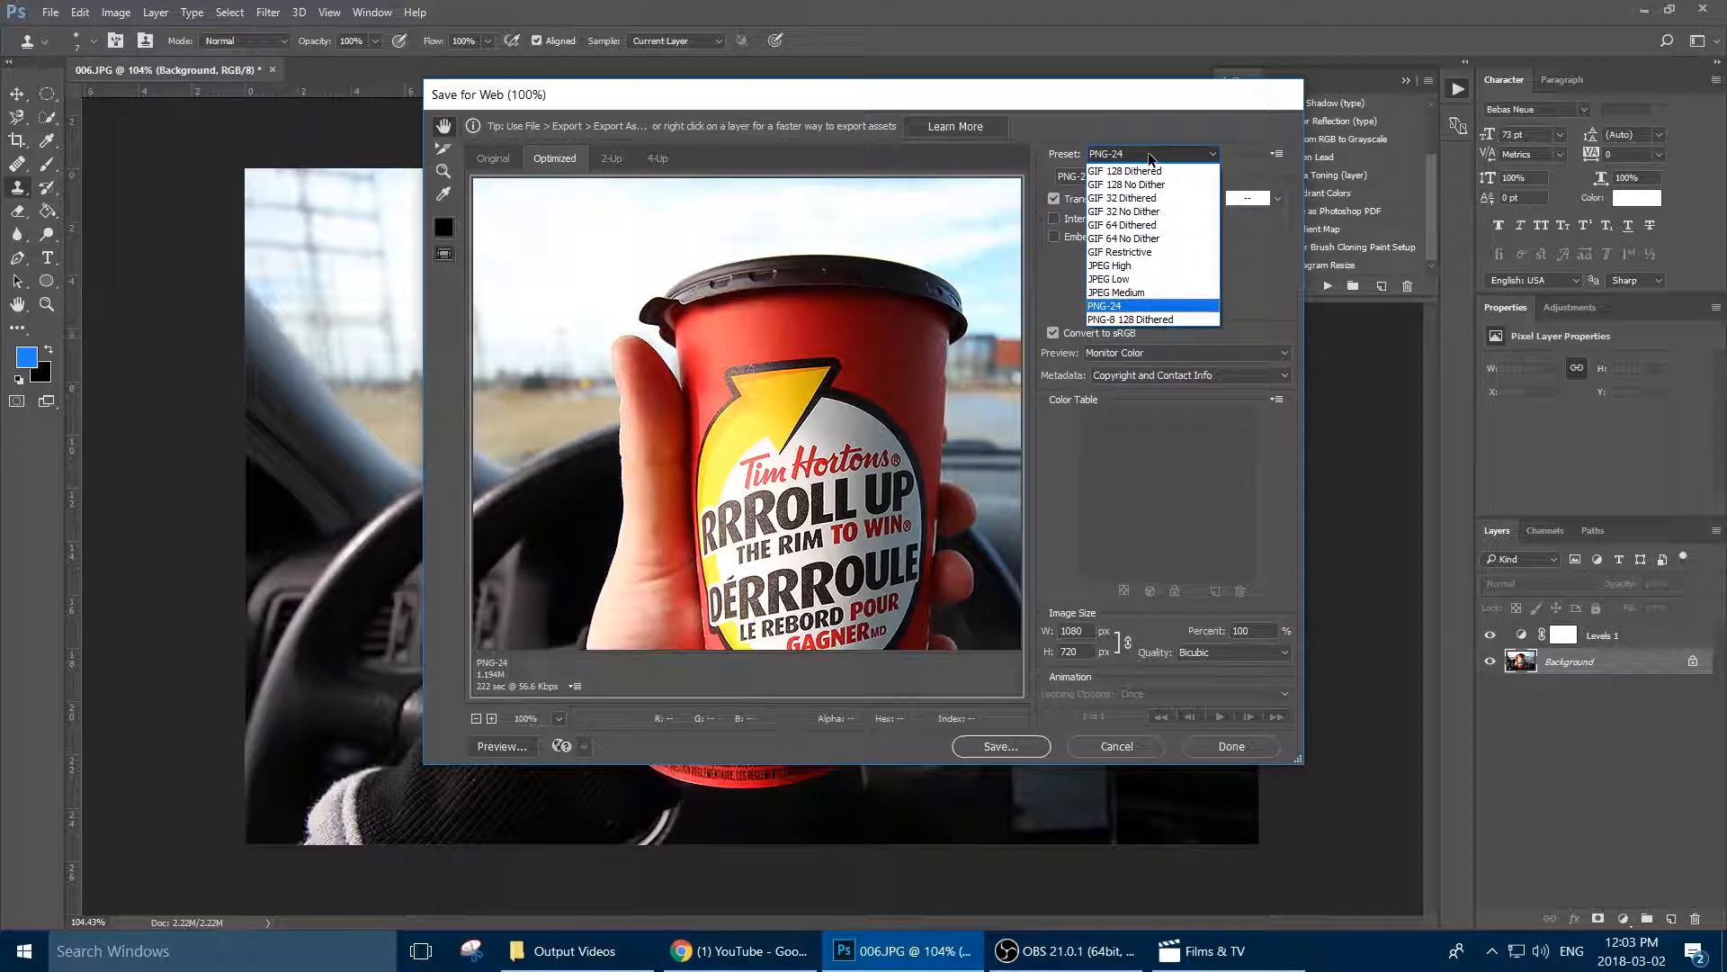
{"action": "left_click", "coordinate": [1164, 310]}
- Examine the optimized PNG-24 preview across the cup, hand and dashboard, along with its estimated file size
{"action": "left_click_drag", "start_coordinate": [836, 361], "coordinate": [730, 322]}
{"action": "left_click_drag", "start_coordinate": [797, 489], "coordinate": [747, 390]}
{"action": "left_click_drag", "start_coordinate": [943, 467], "coordinate": [791, 401]}
{"action": "left_click_drag", "start_coordinate": [808, 470], "coordinate": [923, 512]}
{"action": "left_click_drag", "start_coordinate": [653, 524], "coordinate": [918, 480]}
{"action": "left_click_drag", "start_coordinate": [615, 480], "coordinate": [684, 481]}
{"action": "left_click_drag", "start_coordinate": [784, 371], "coordinate": [593, 328]}
{"action": "left_click_drag", "start_coordinate": [621, 428], "coordinate": [695, 463]}
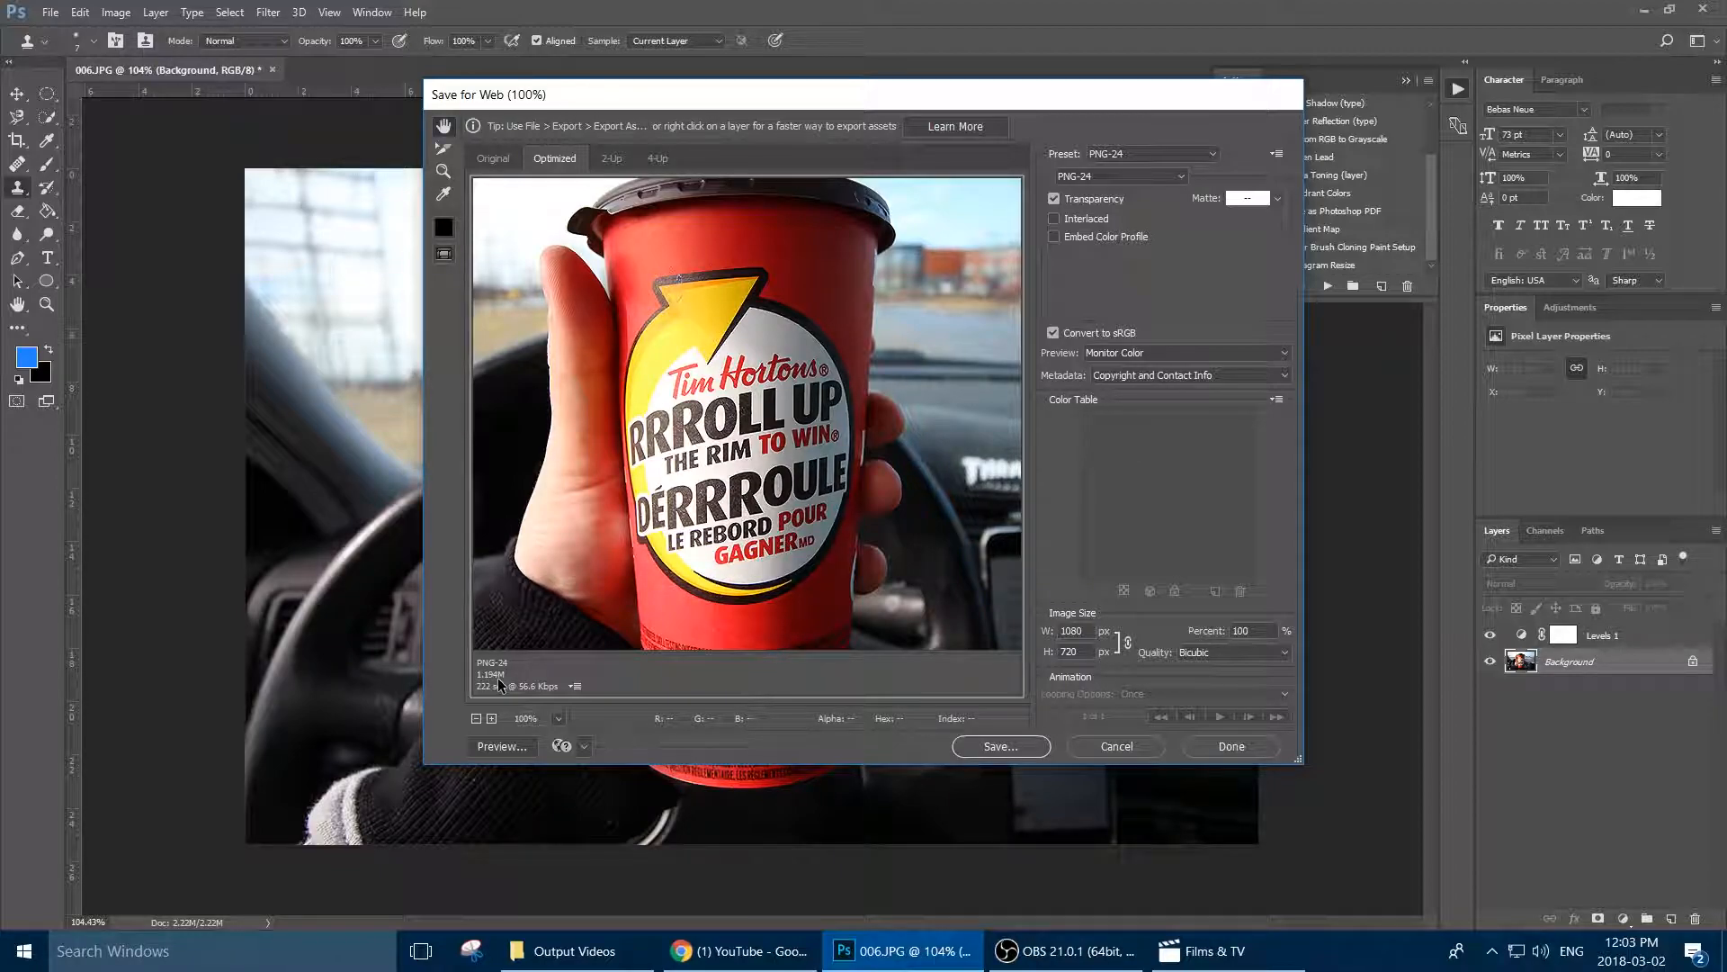
{"action": "left_click_drag", "start_coordinate": [744, 547], "coordinate": [653, 549]}
{"action": "left_click_drag", "start_coordinate": [783, 480], "coordinate": [650, 368]}
{"action": "left_click_drag", "start_coordinate": [778, 543], "coordinate": [771, 460]}
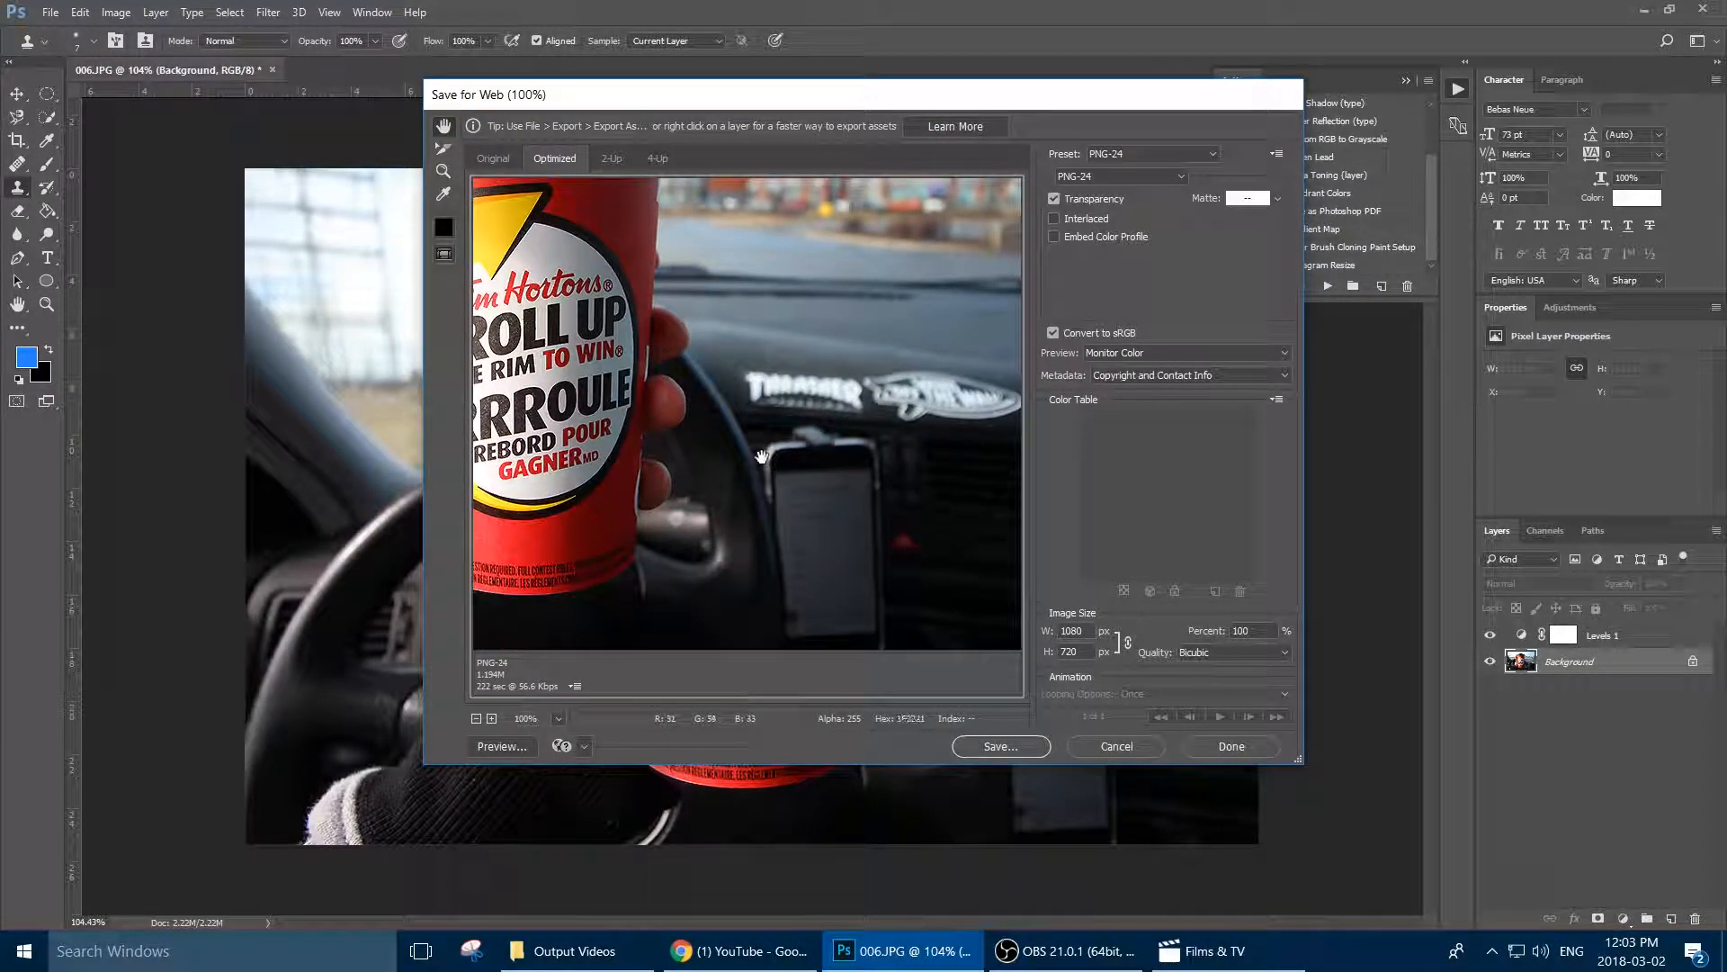
{"action": "left_click_drag", "start_coordinate": [636, 531], "coordinate": [818, 486]}
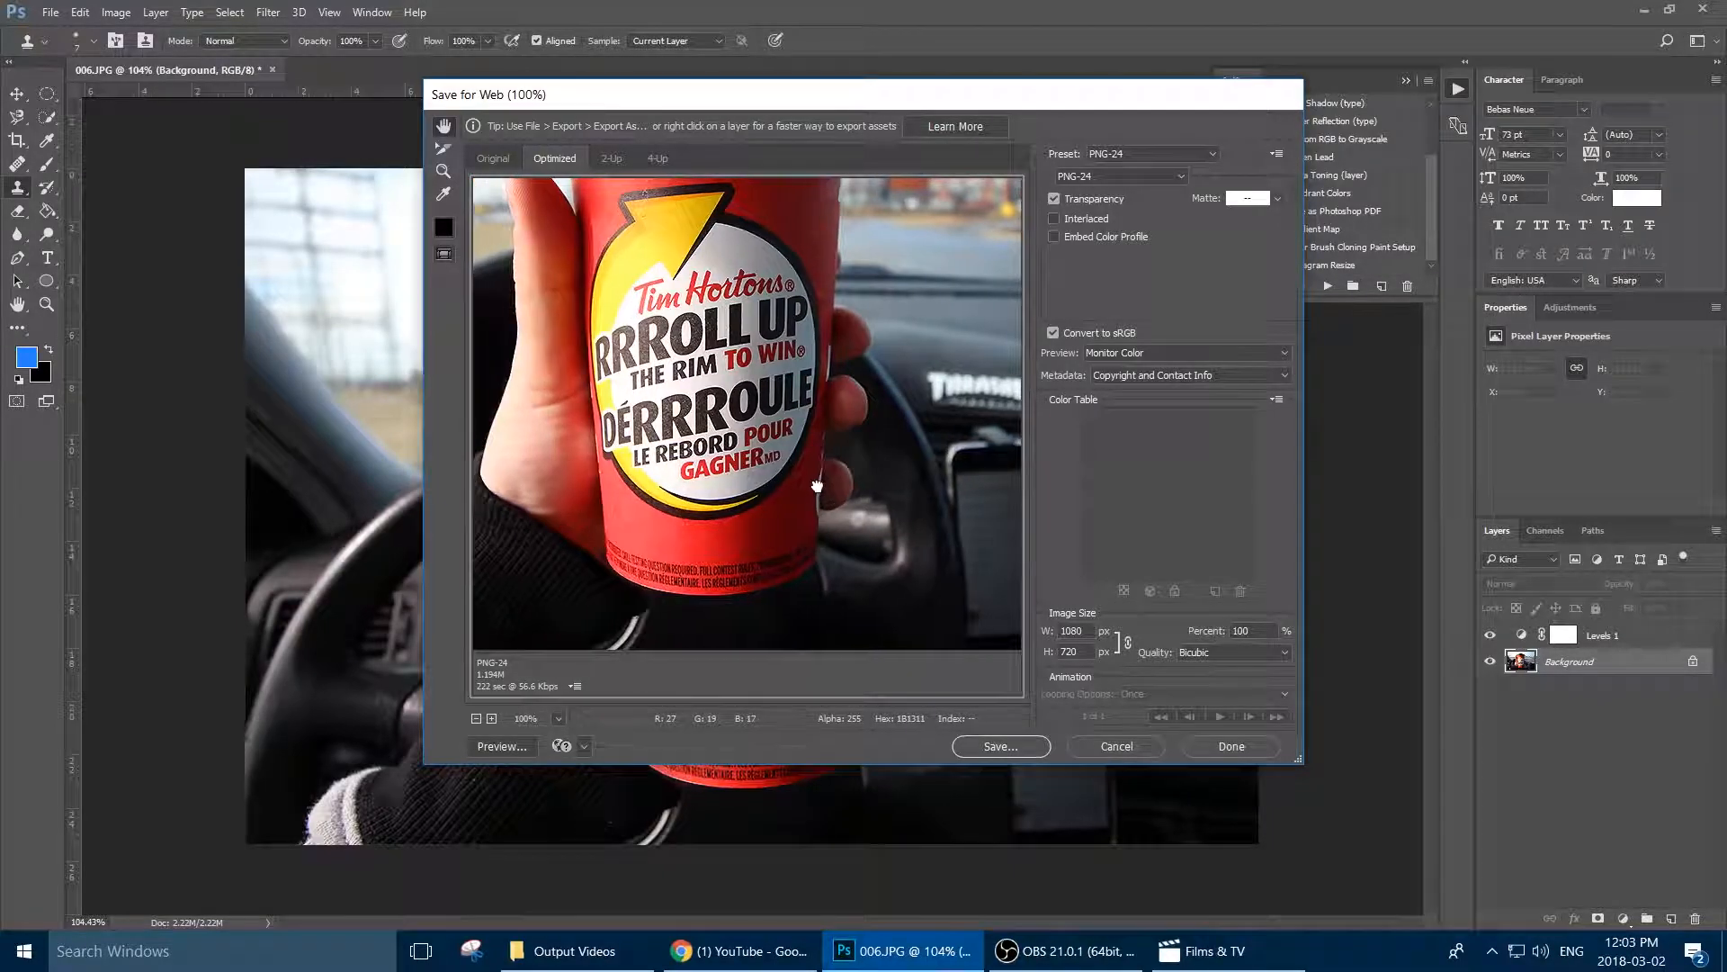
- Save the optimized image as 006 in The Faulty Antenna folder
{"action": "left_click", "coordinate": [995, 747]}
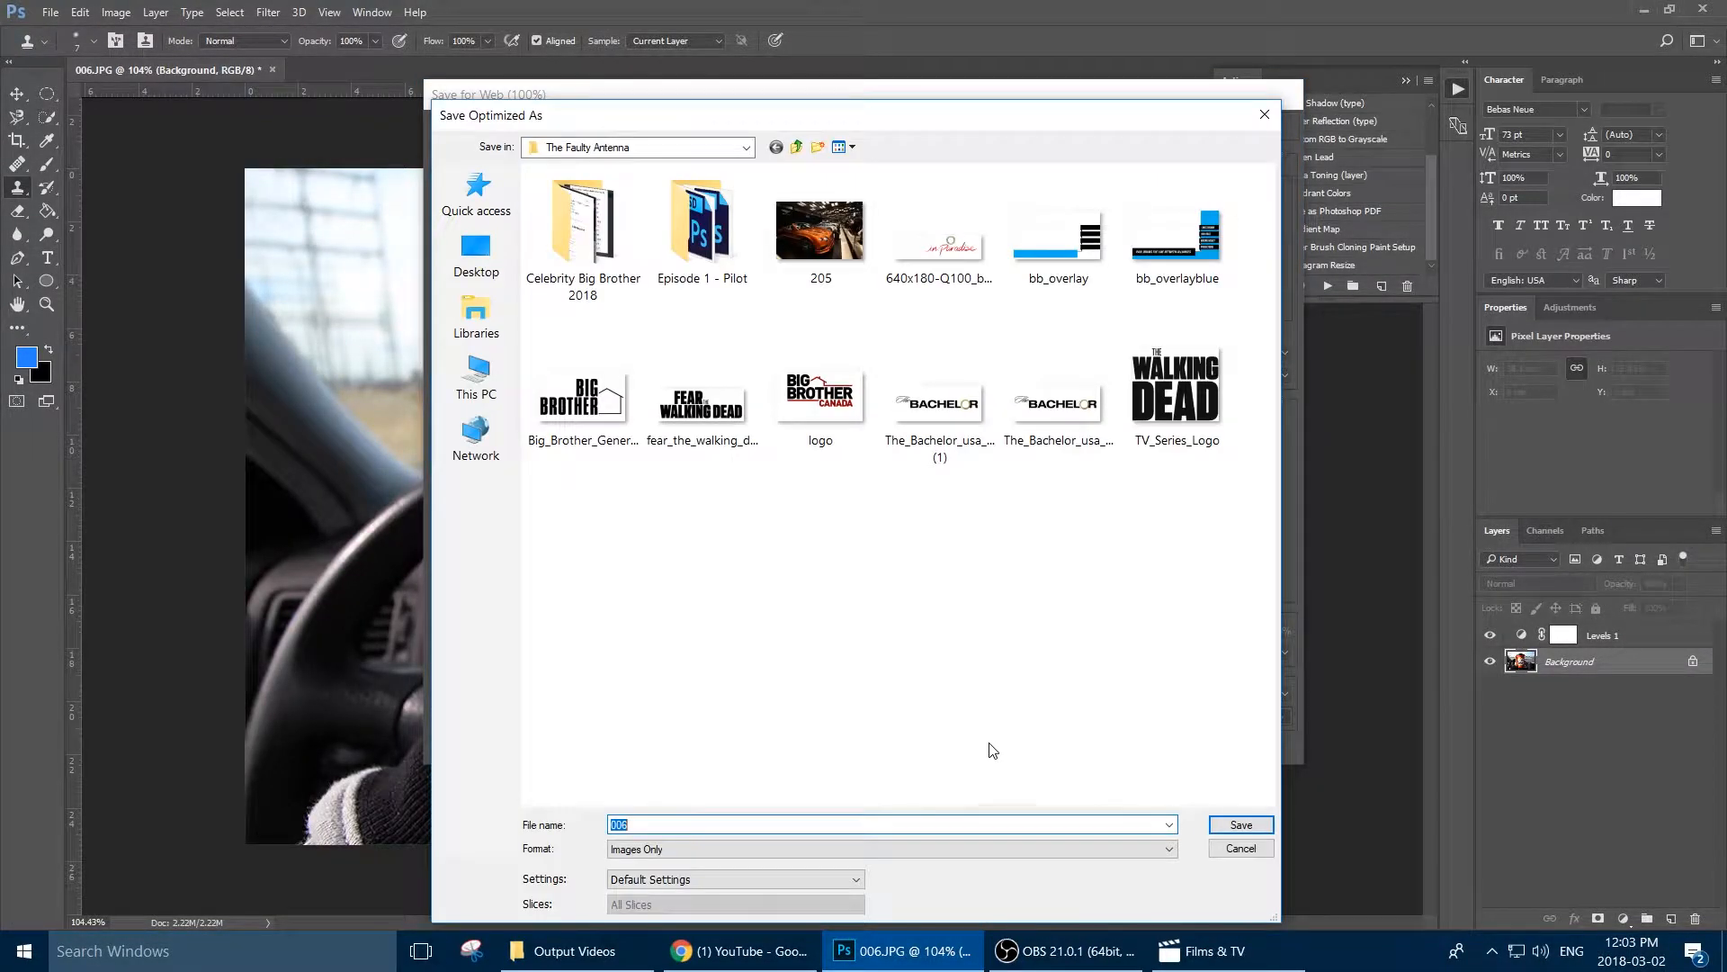
{"action": "left_click", "coordinate": [1230, 825]}
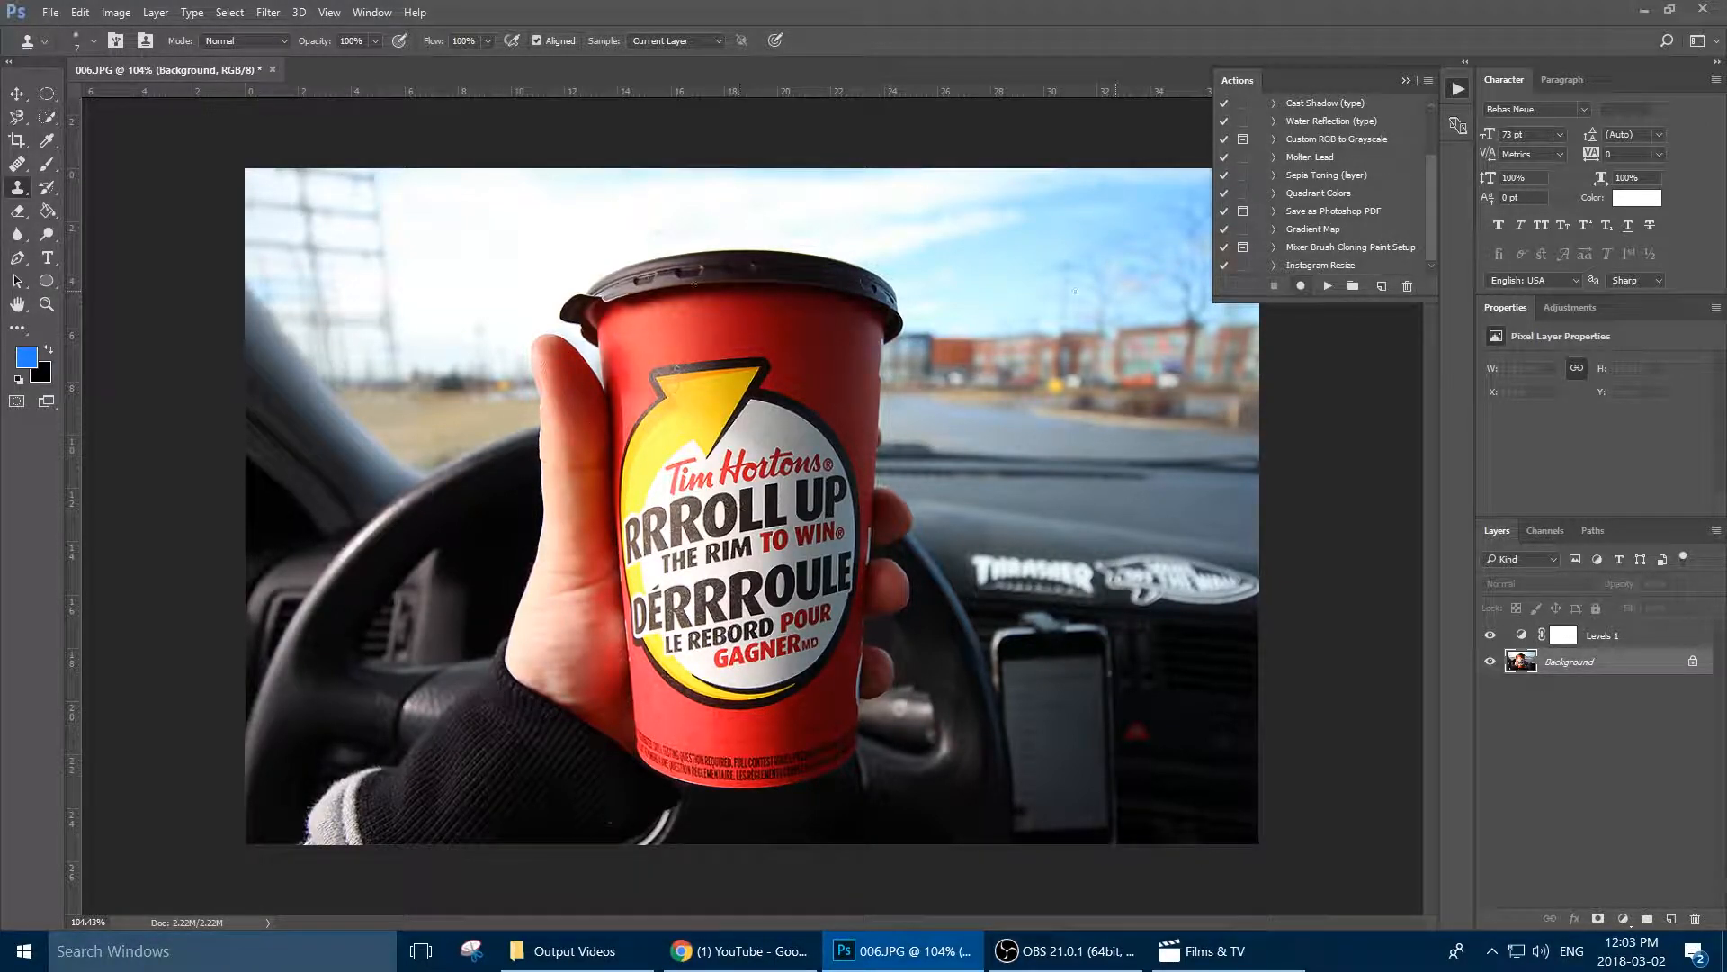
{"action": "left_click", "coordinate": [273, 69]}
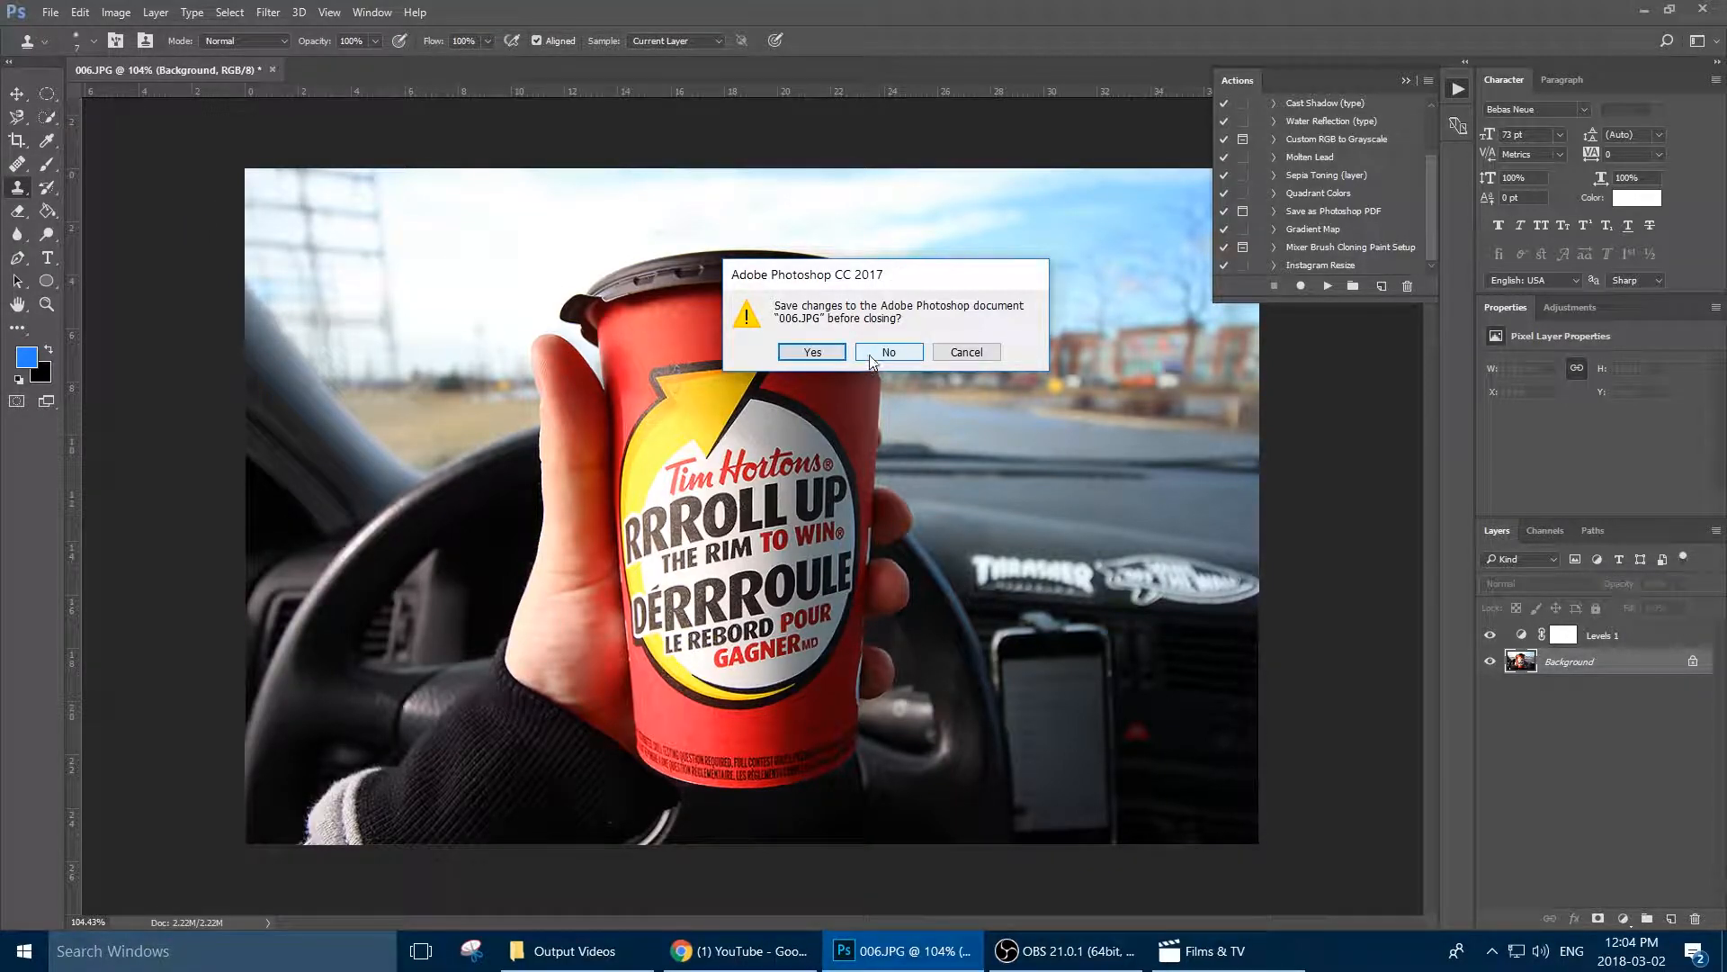
{"action": "left_click", "coordinate": [812, 351]}
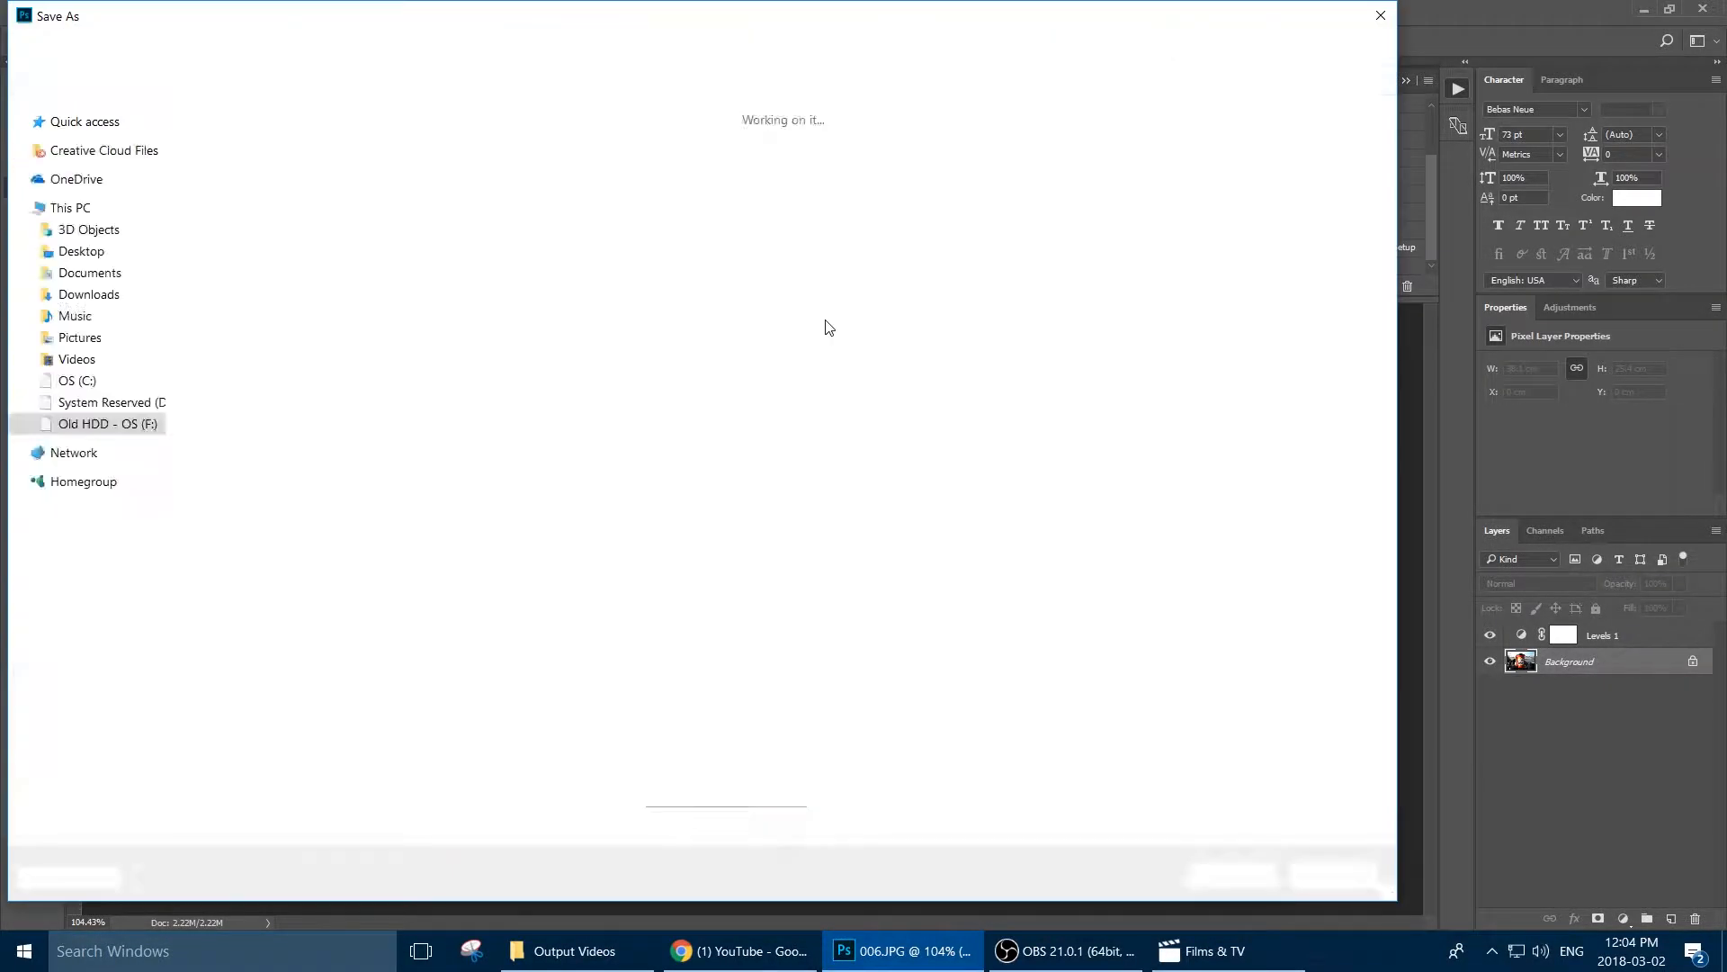
{"action": "left_click", "coordinate": [1333, 876]}
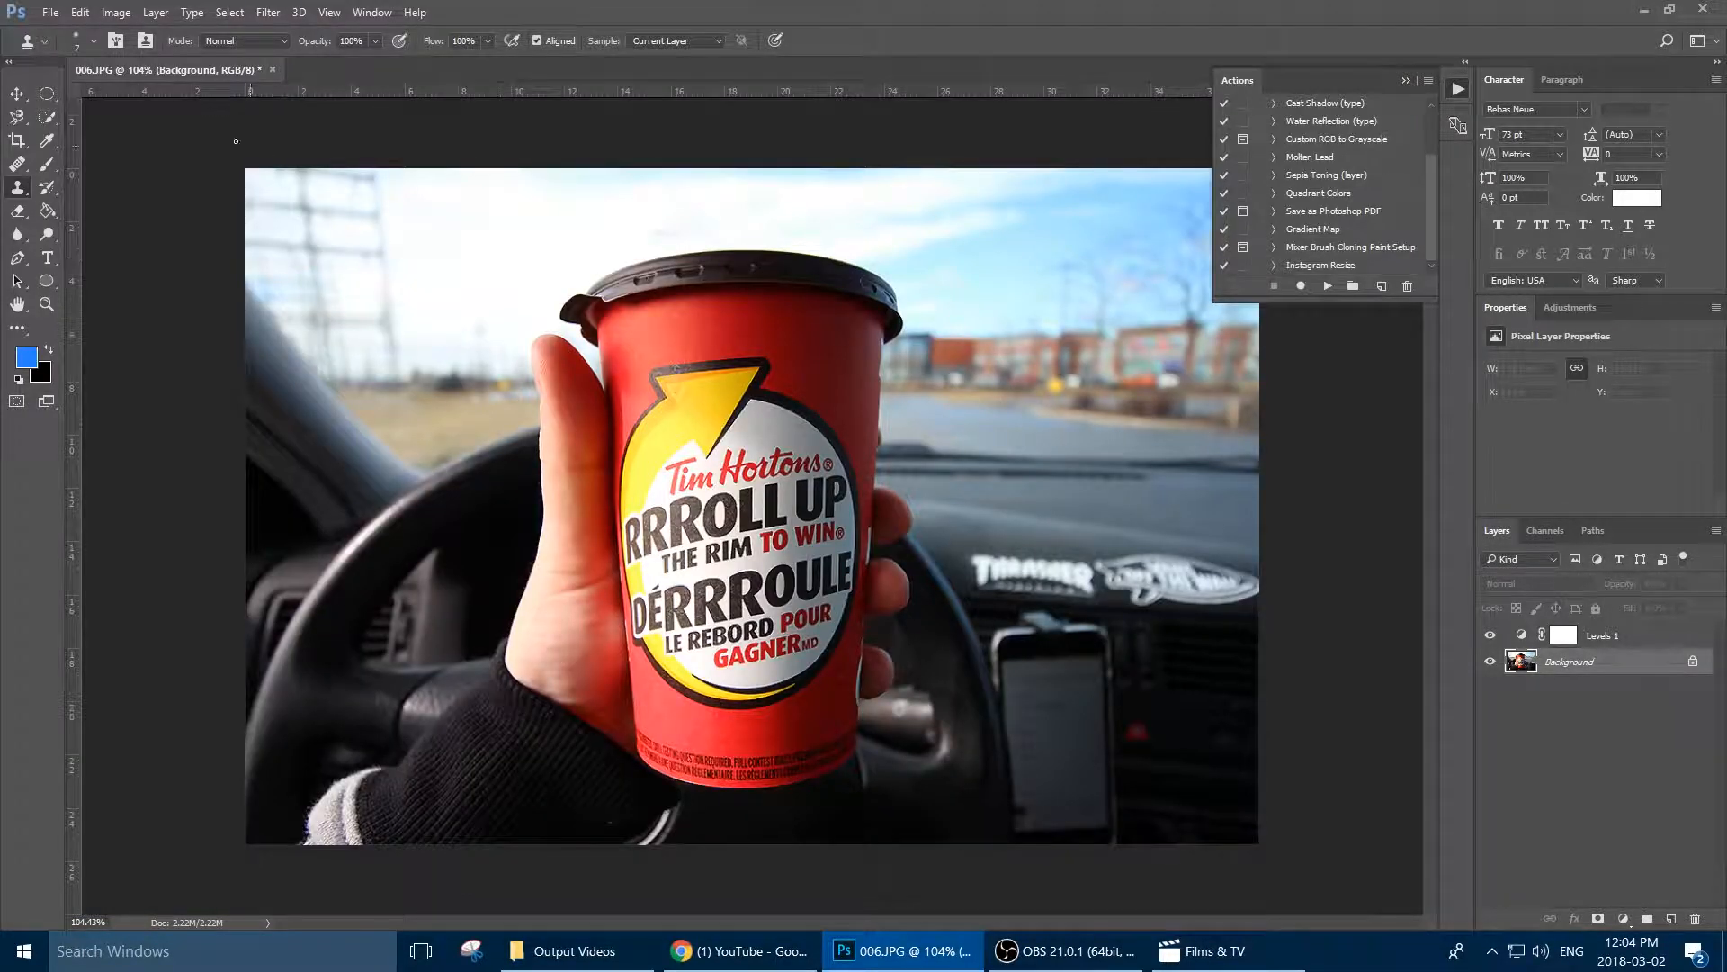
- Open photo 013 from the 2018-02-25 pictures folder
{"action": "left_click", "coordinate": [52, 13]}
{"action": "left_click", "coordinate": [471, 195]}
{"action": "left_click", "coordinate": [50, 12]}
{"action": "left_click", "coordinate": [63, 45]}
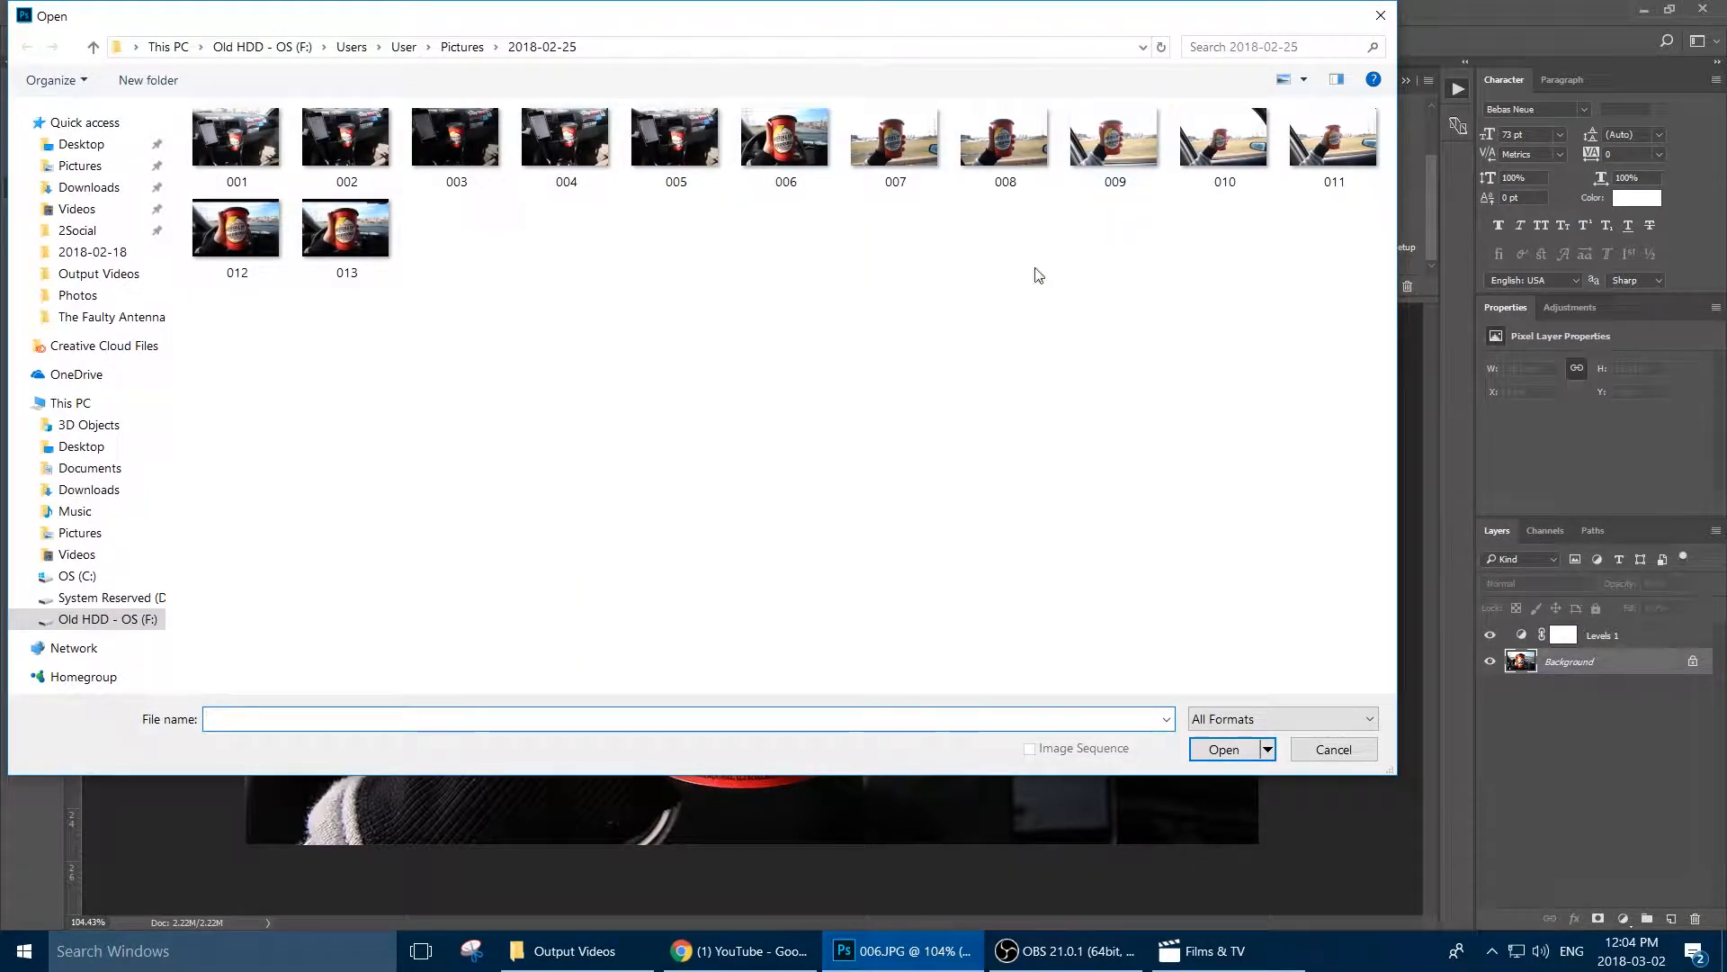
{"action": "double_click", "coordinate": [348, 228]}
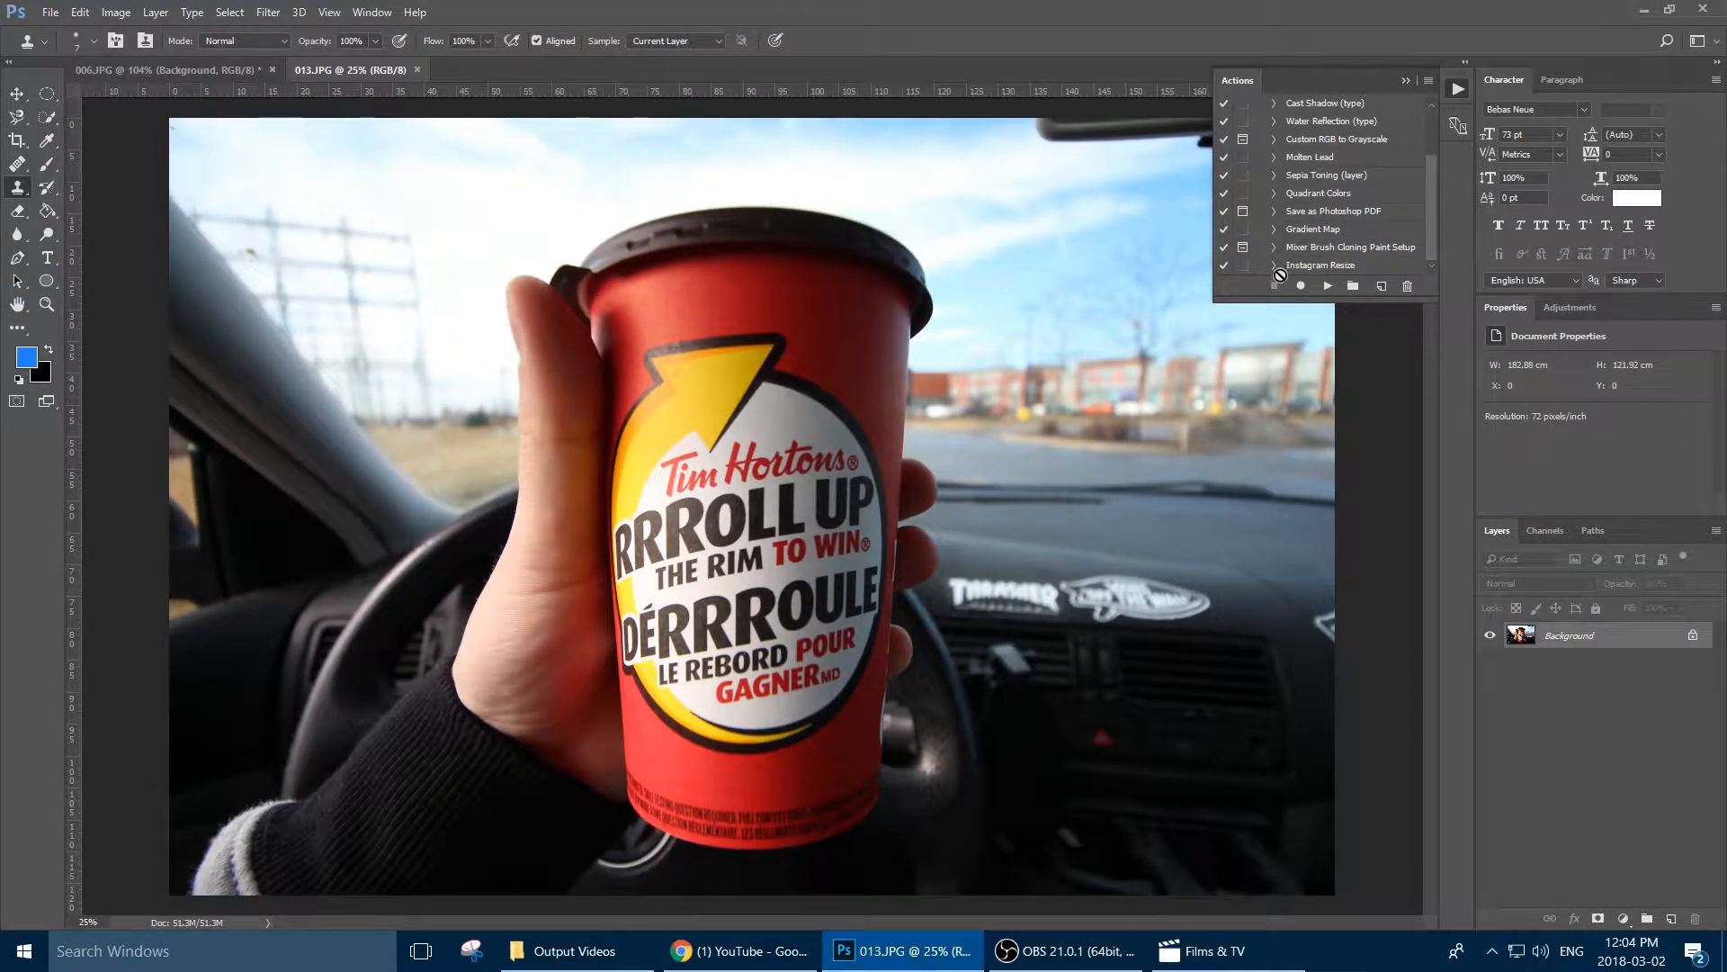
- Play the recorded Instagram Resize action on the 013 photo
{"action": "left_click", "coordinate": [1309, 265]}
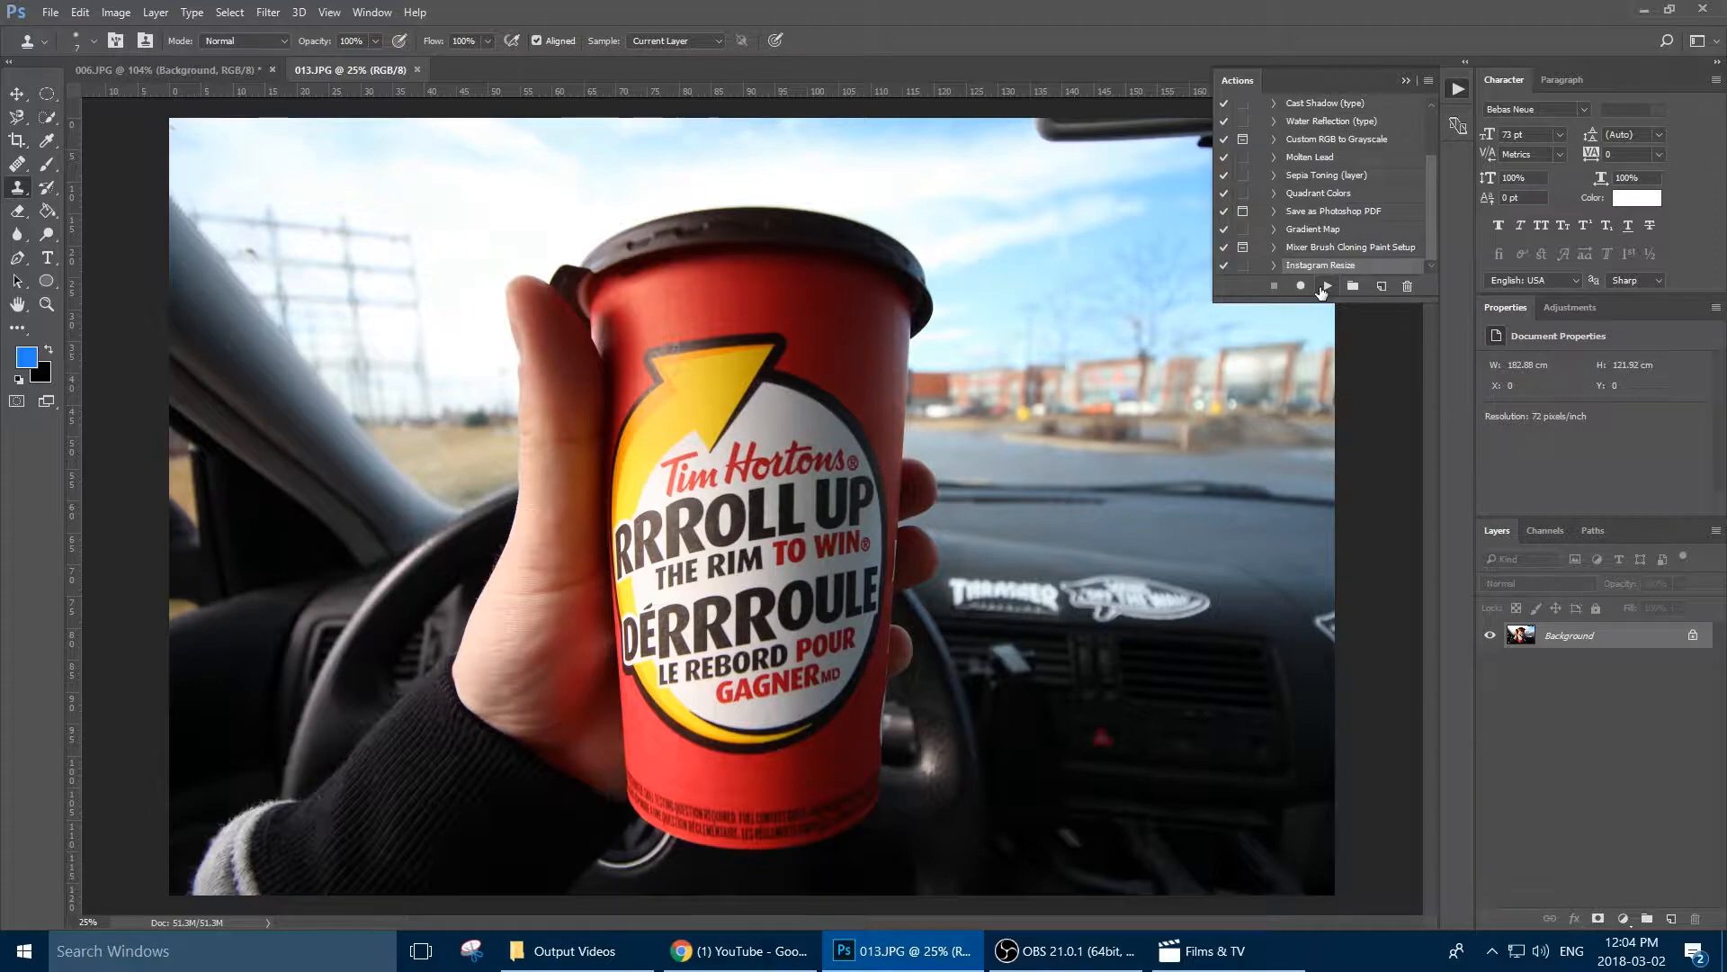
{"action": "left_click", "coordinate": [1327, 286]}
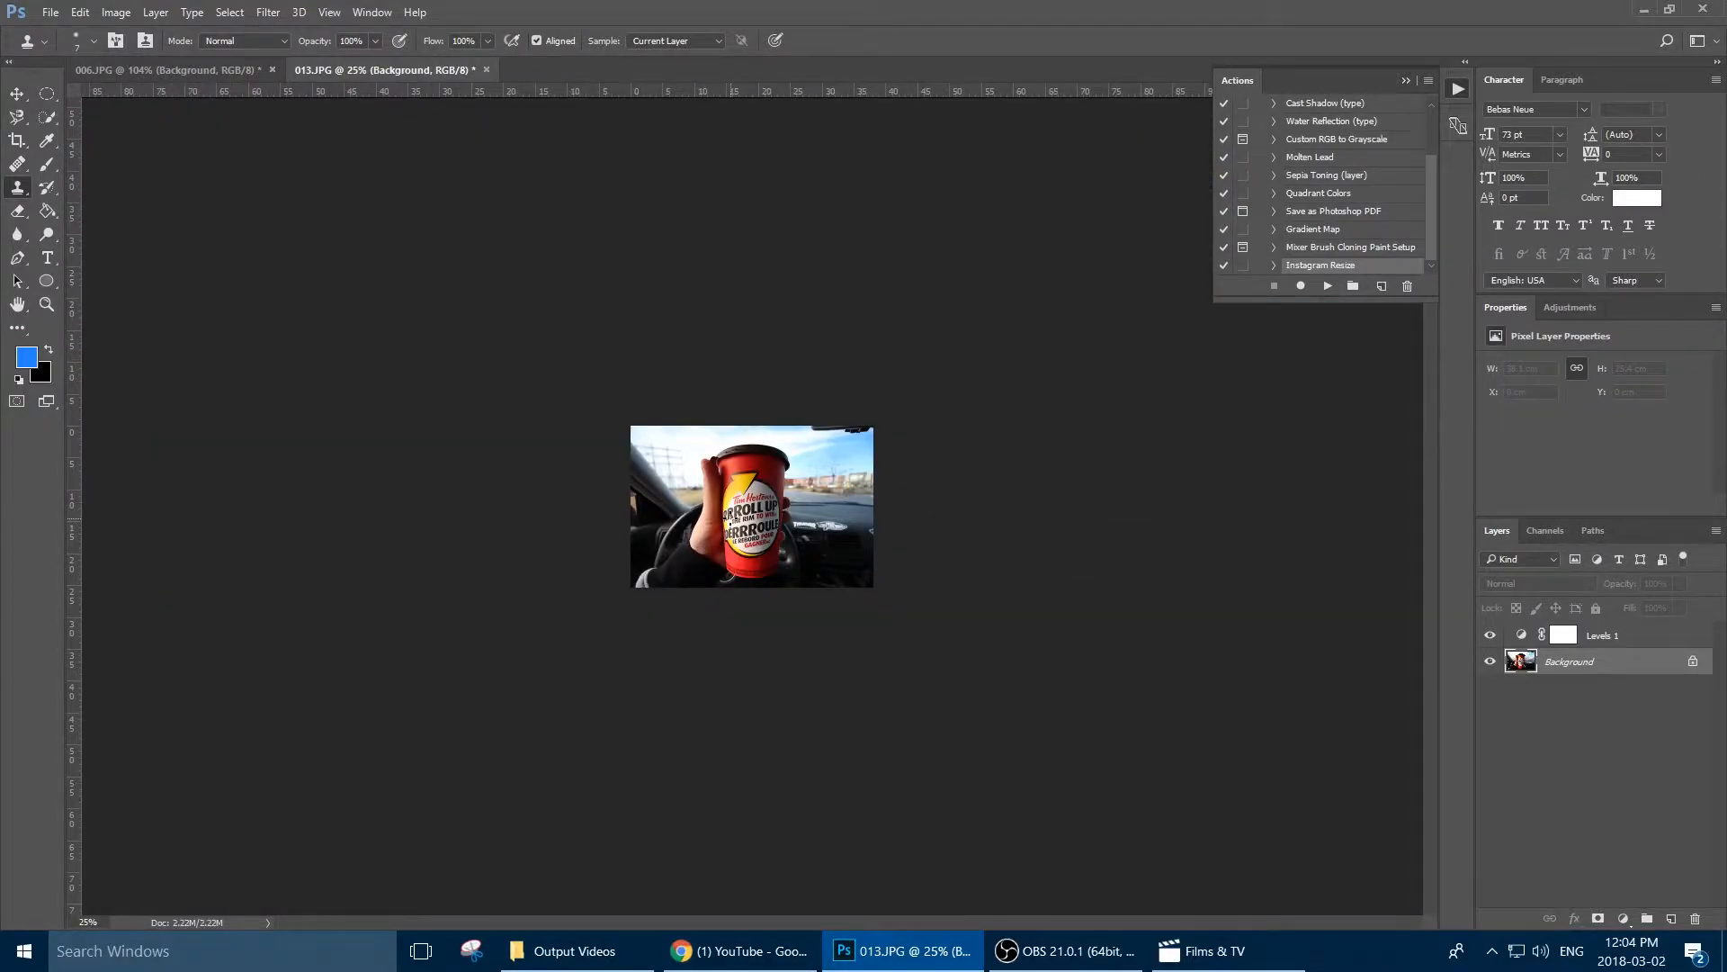
{"action": "scroll", "coordinate": [730, 518], "scroll_direction": "up", "scroll_amount": 14}
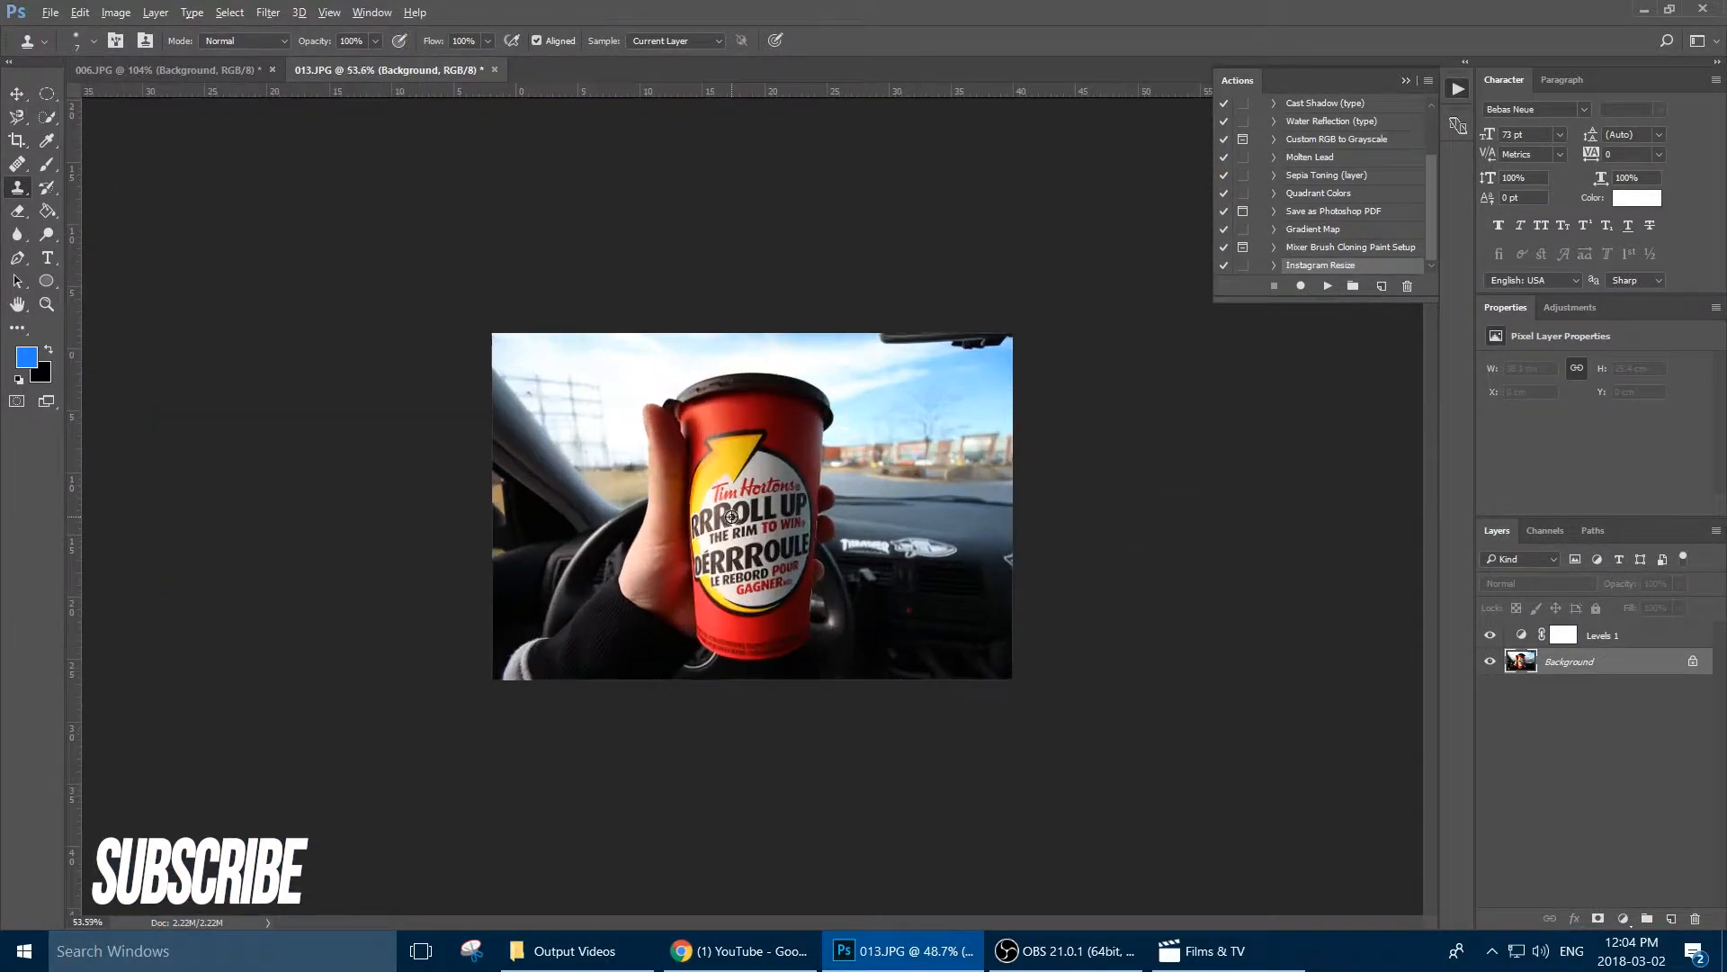
- Check the pixel dimensions of the 013 photo in Image Size and leave them as they are
{"action": "left_click", "coordinate": [115, 12]}
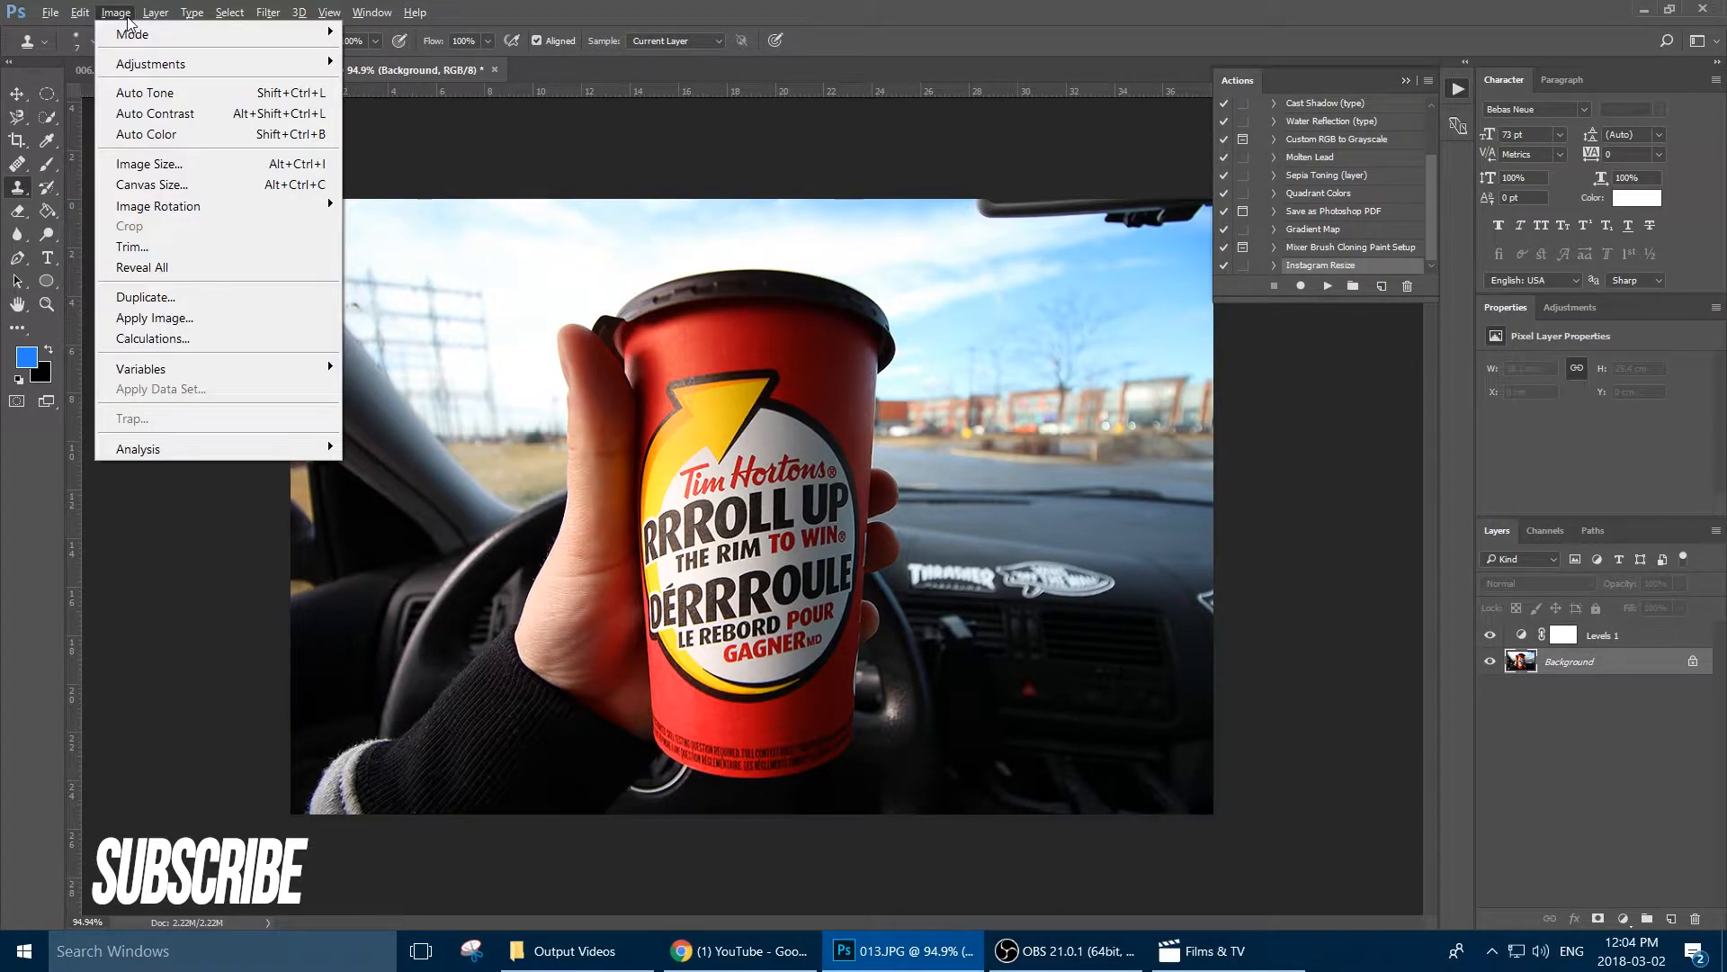
{"action": "left_click", "coordinate": [169, 164]}
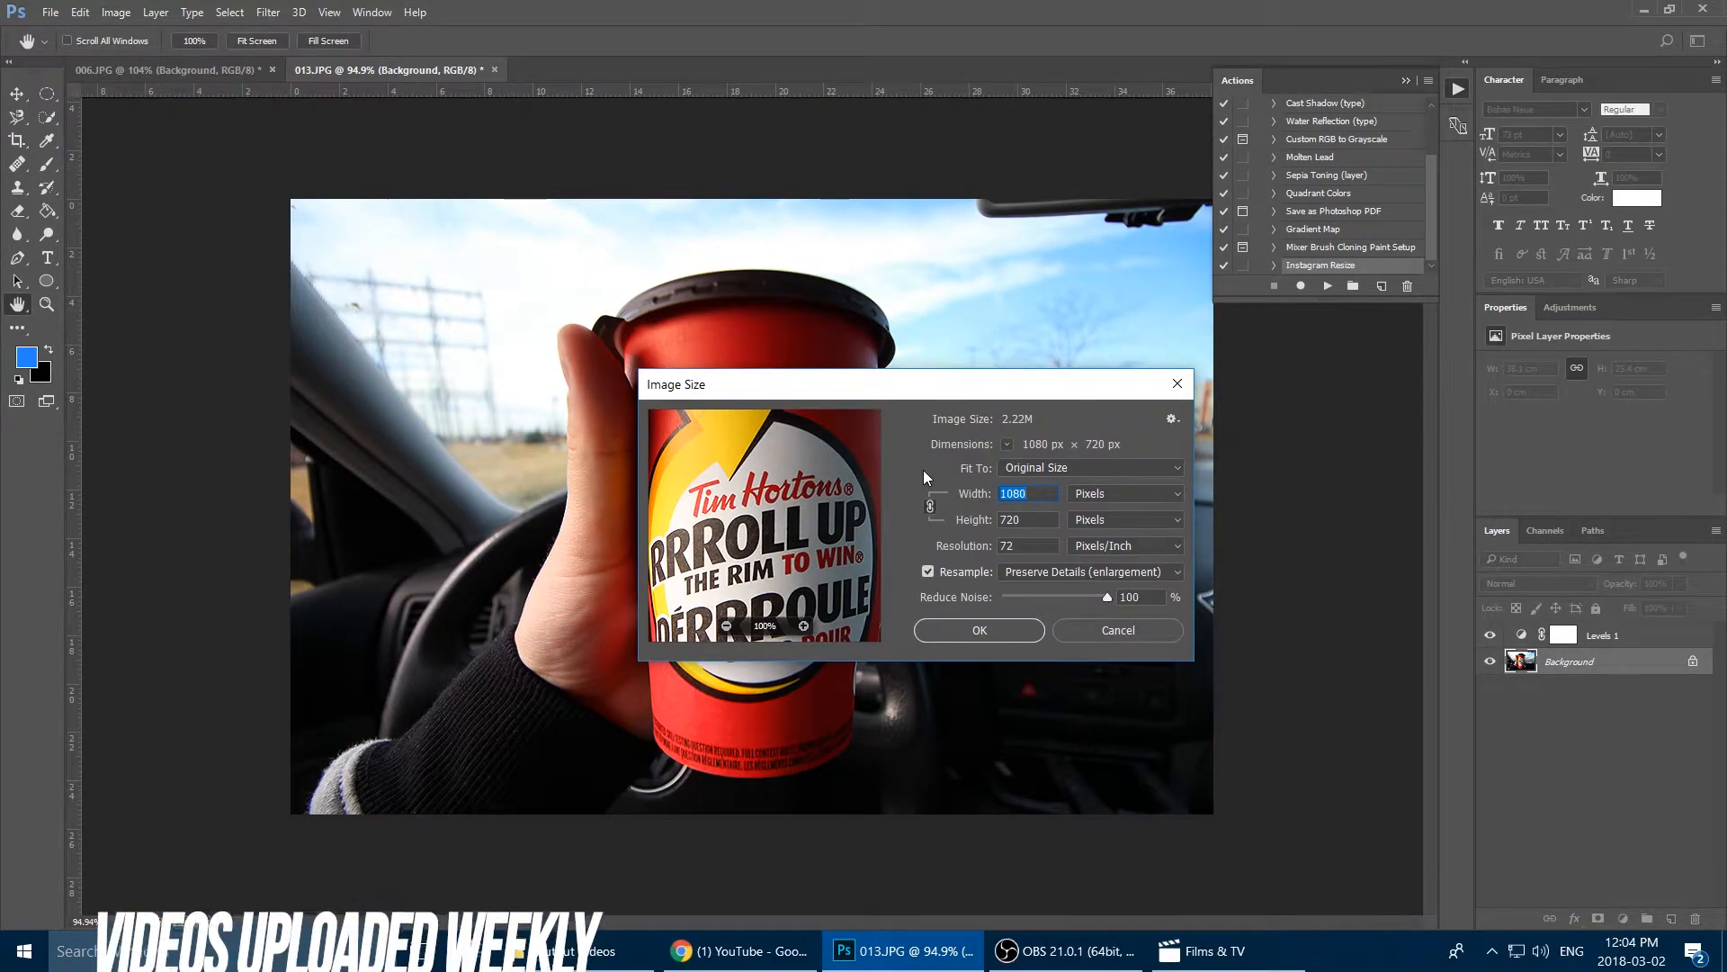
{"action": "left_click", "coordinate": [1102, 634]}
{"action": "key", "text": "s"}
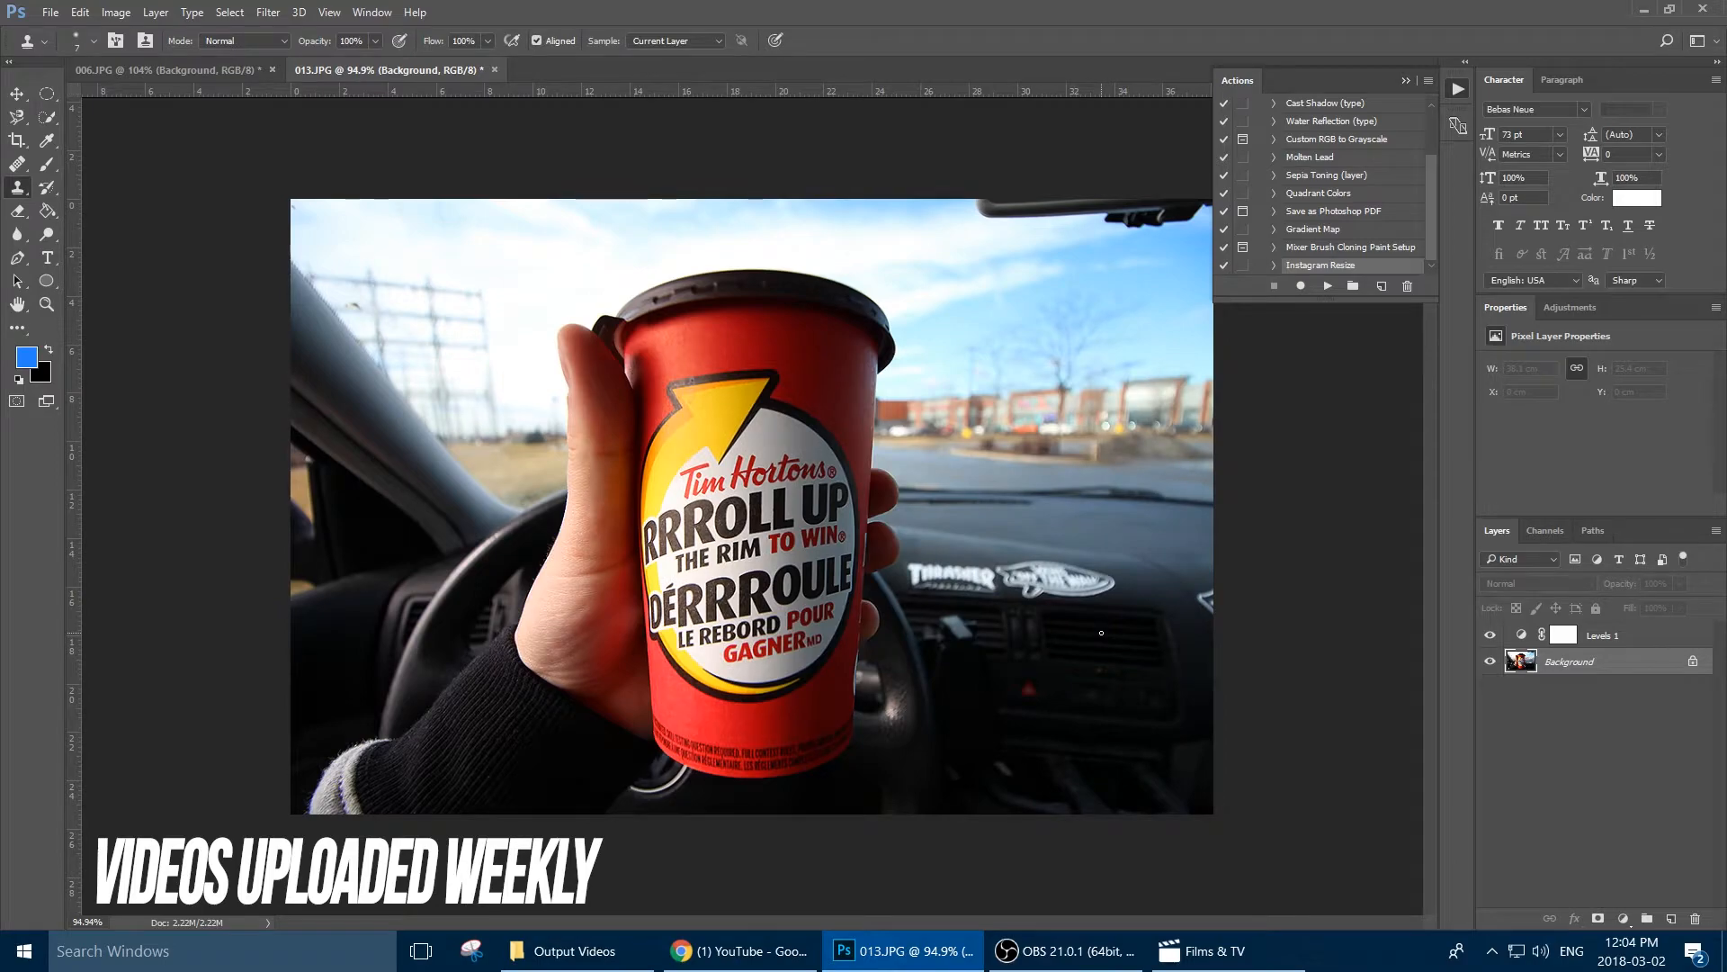